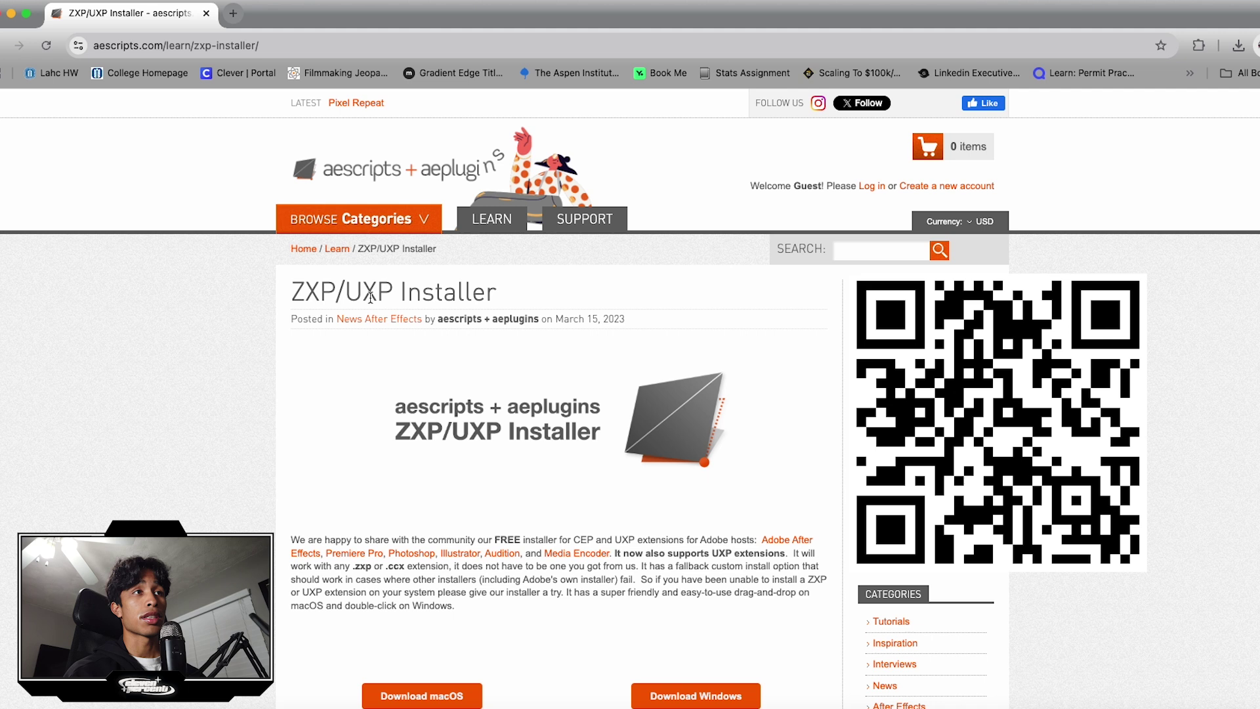
- Scroll down the ZXP/UXP Installer page to reach the Download macOS button
scroll(652, 338, "down", 1)
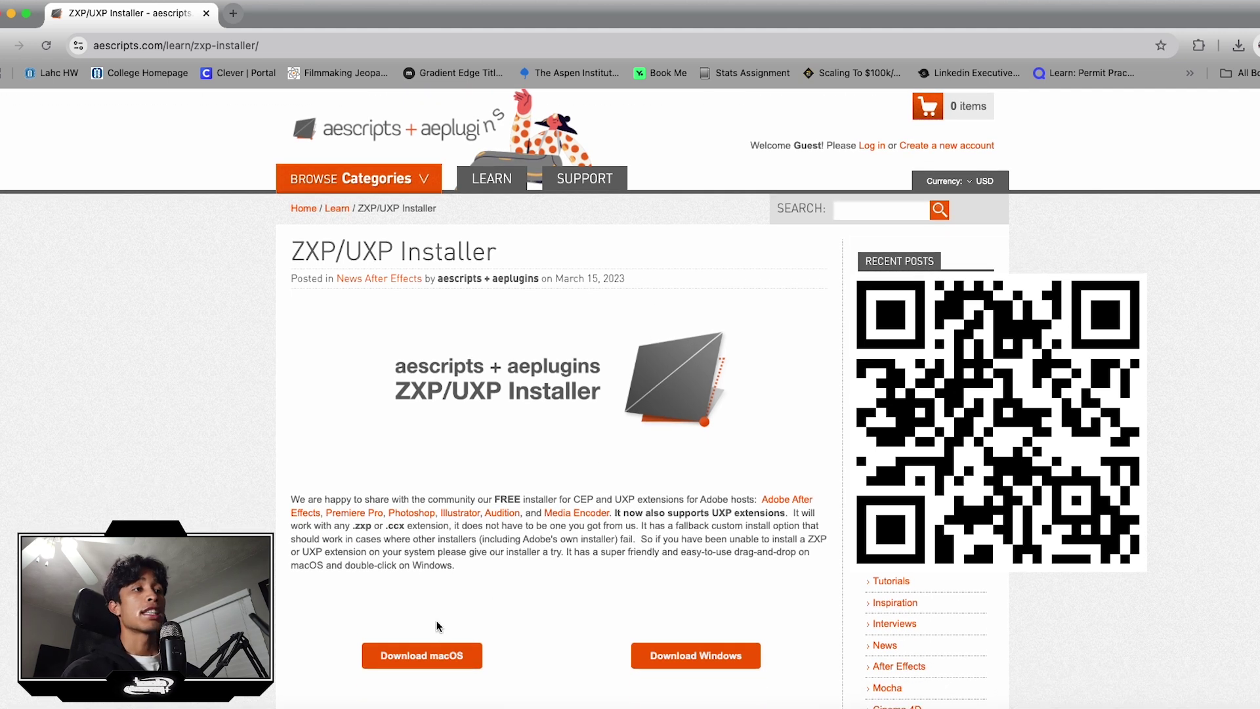
scroll(459, 646, "down", 1)
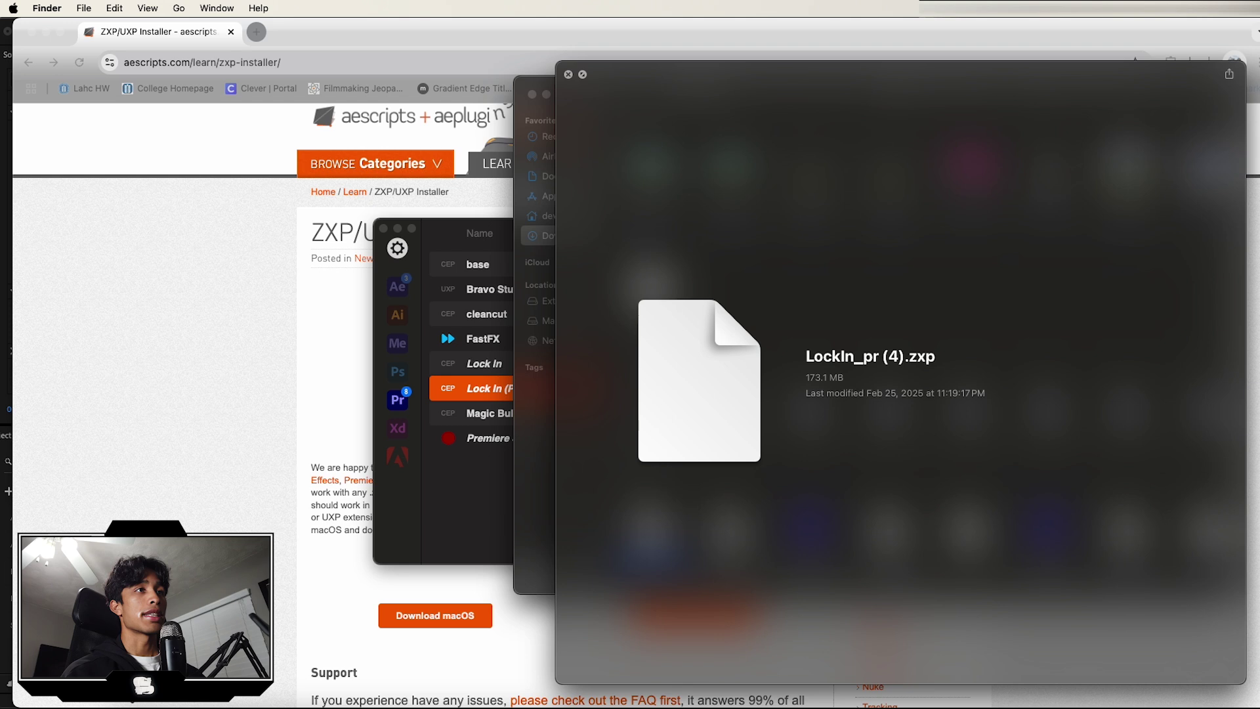
- Install LockIn_pr (4).zxp for Premiere Pro through ZXP Installer, then close the installer
key("space")
left_click_drag(647, 520, 731, 360)
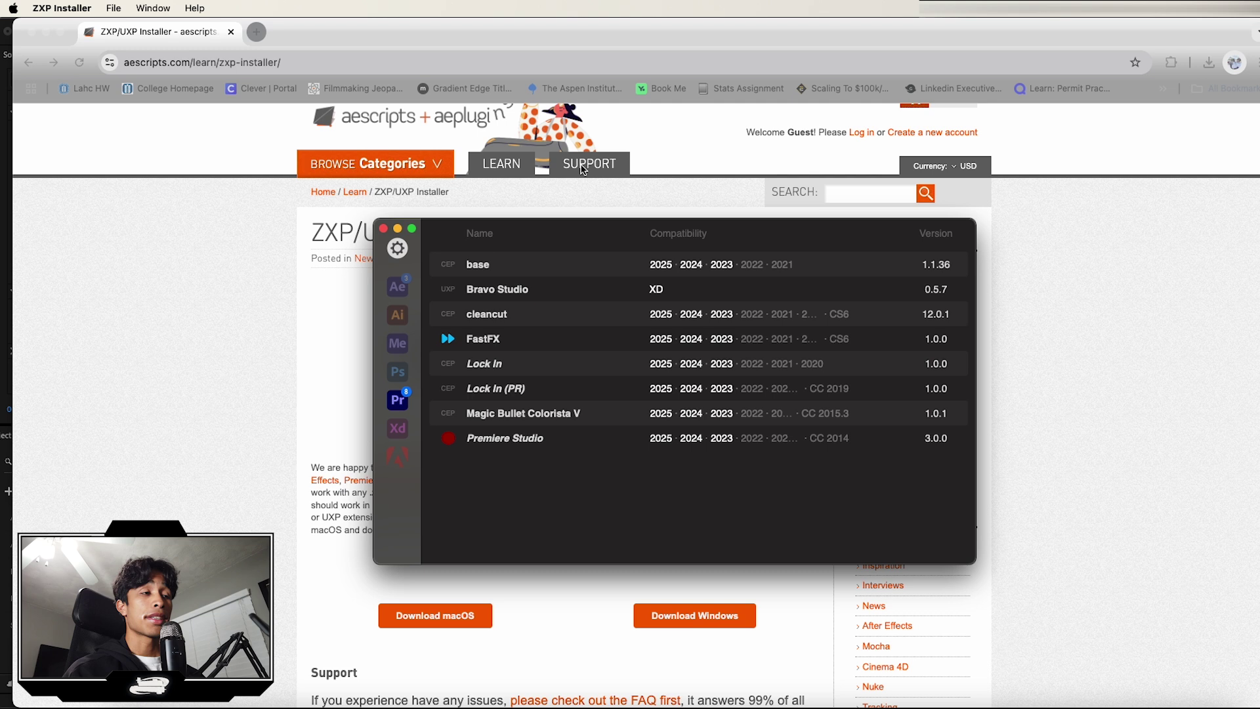
mouse_move(404, 306)
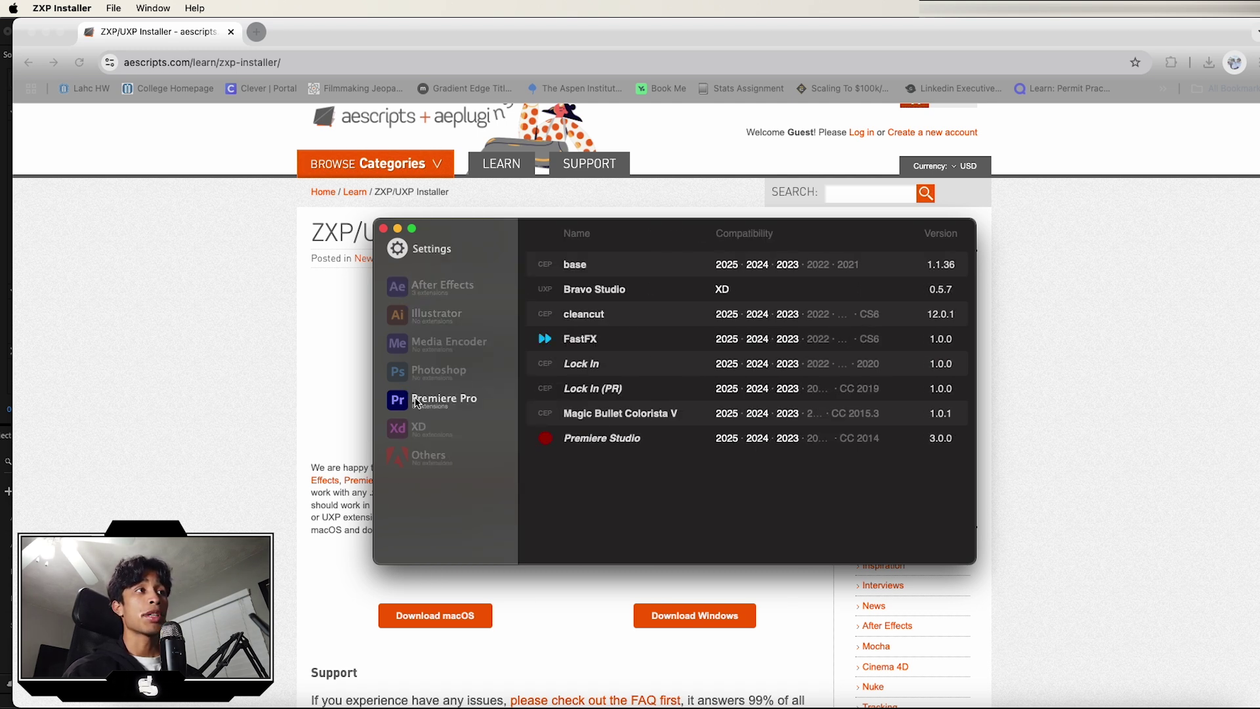
mouse_move(431, 446)
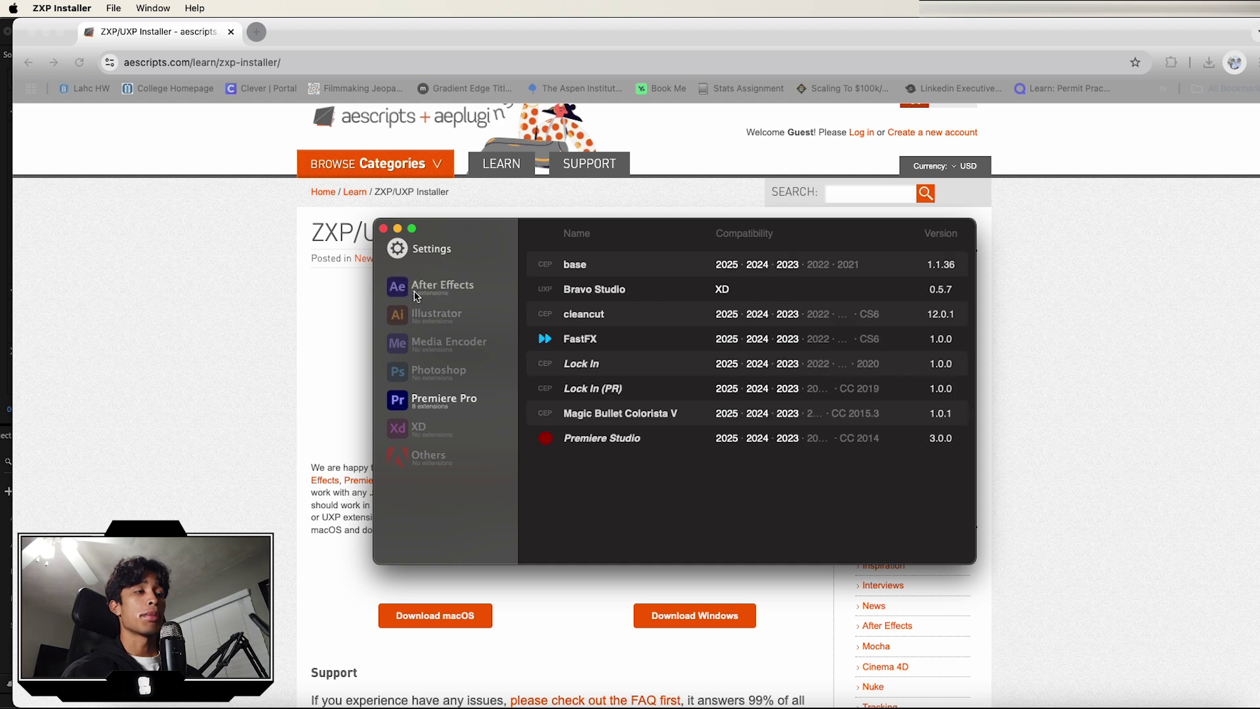
left_click(435, 656)
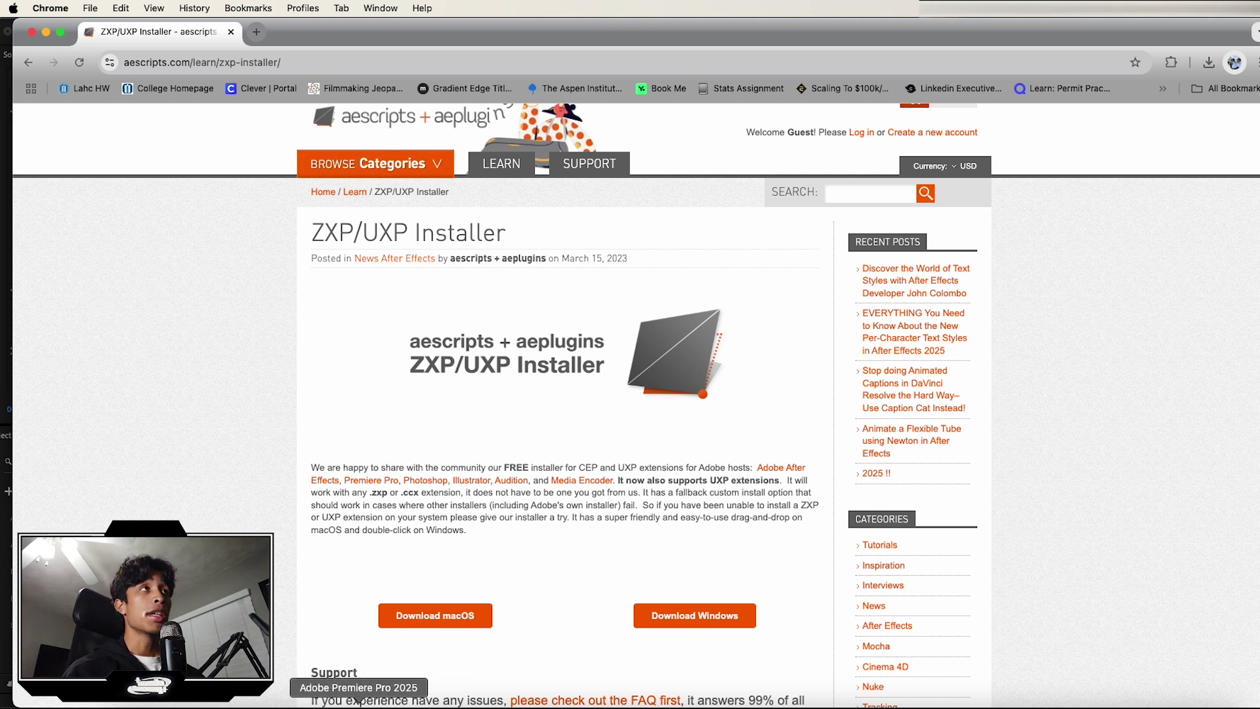
- Switch to Premiere Pro and open Window > Extensions > Lock In (PR)
left_click(357, 700)
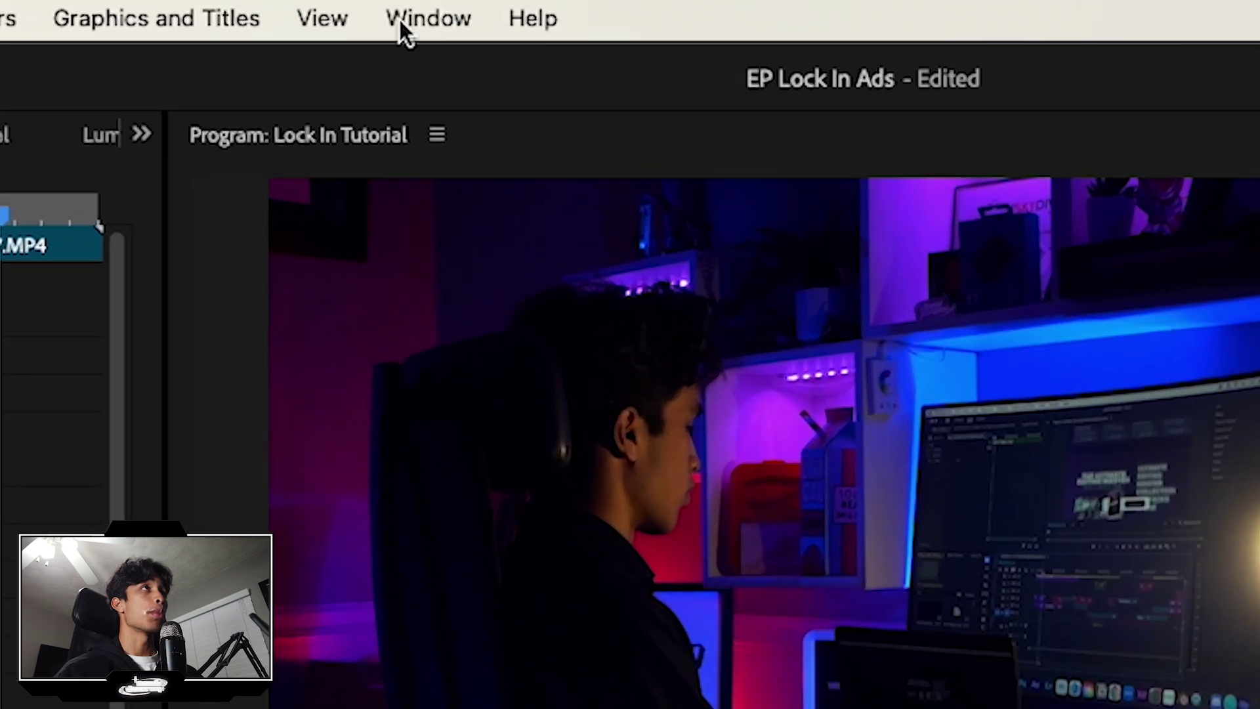
left_click(447, 8)
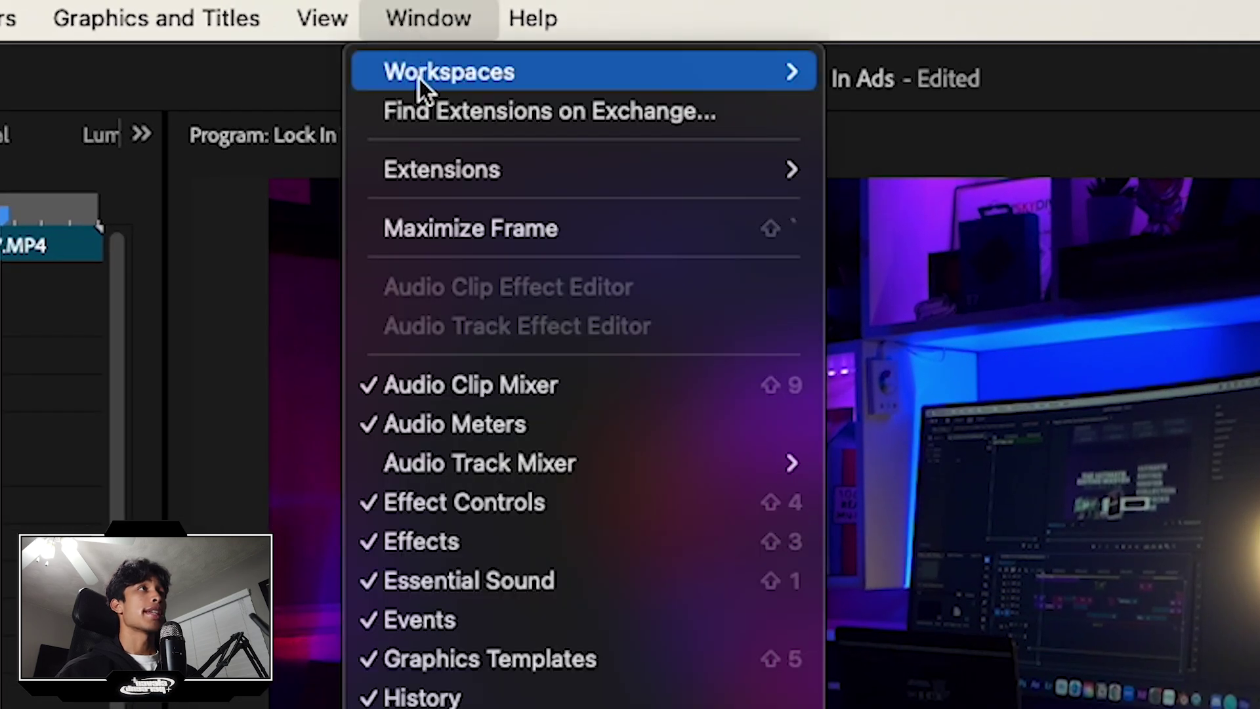
mouse_move(484, 165)
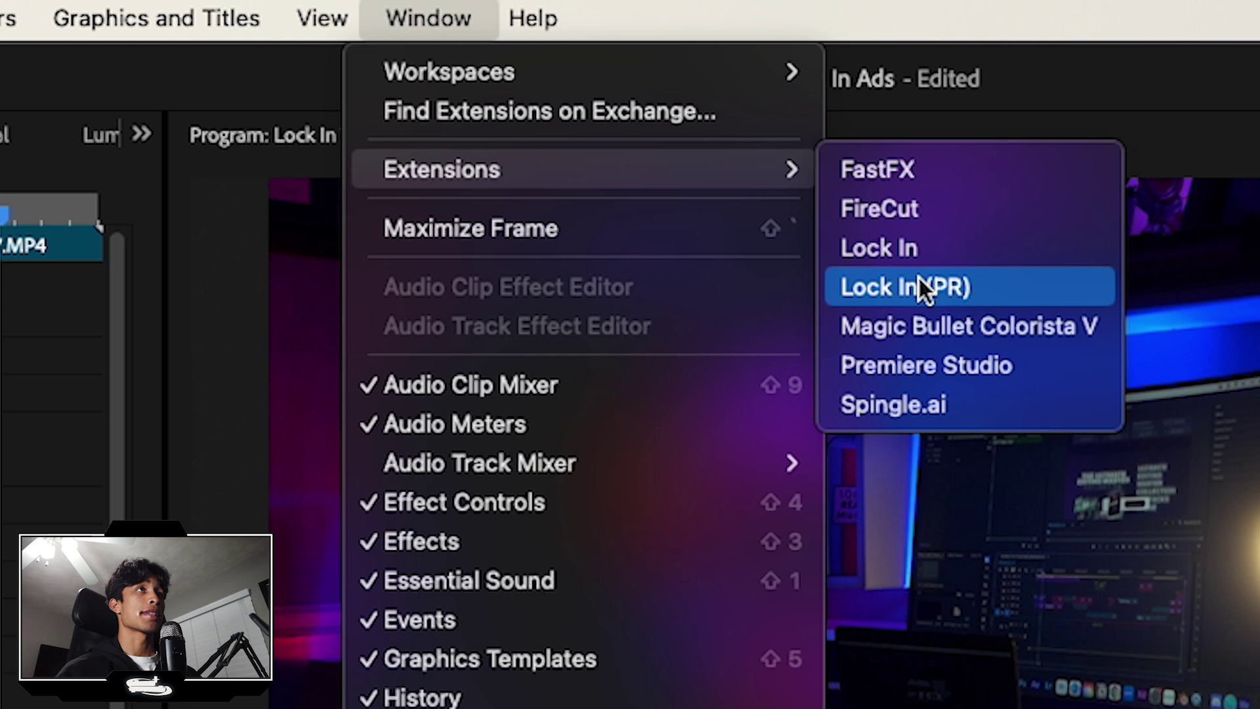
left_click(962, 290)
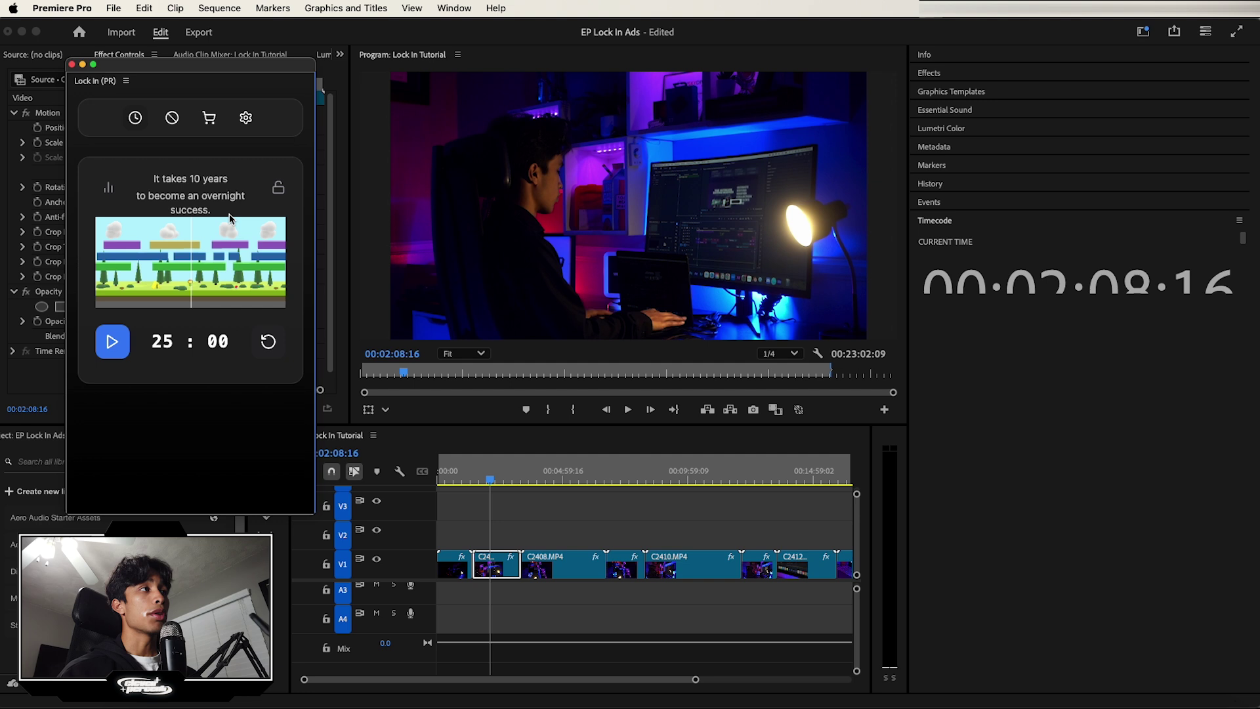
- Dock the Lock In (PR) panel under Timecode and resize it to show the full timer
left_click_drag(94, 86, 242, 131)
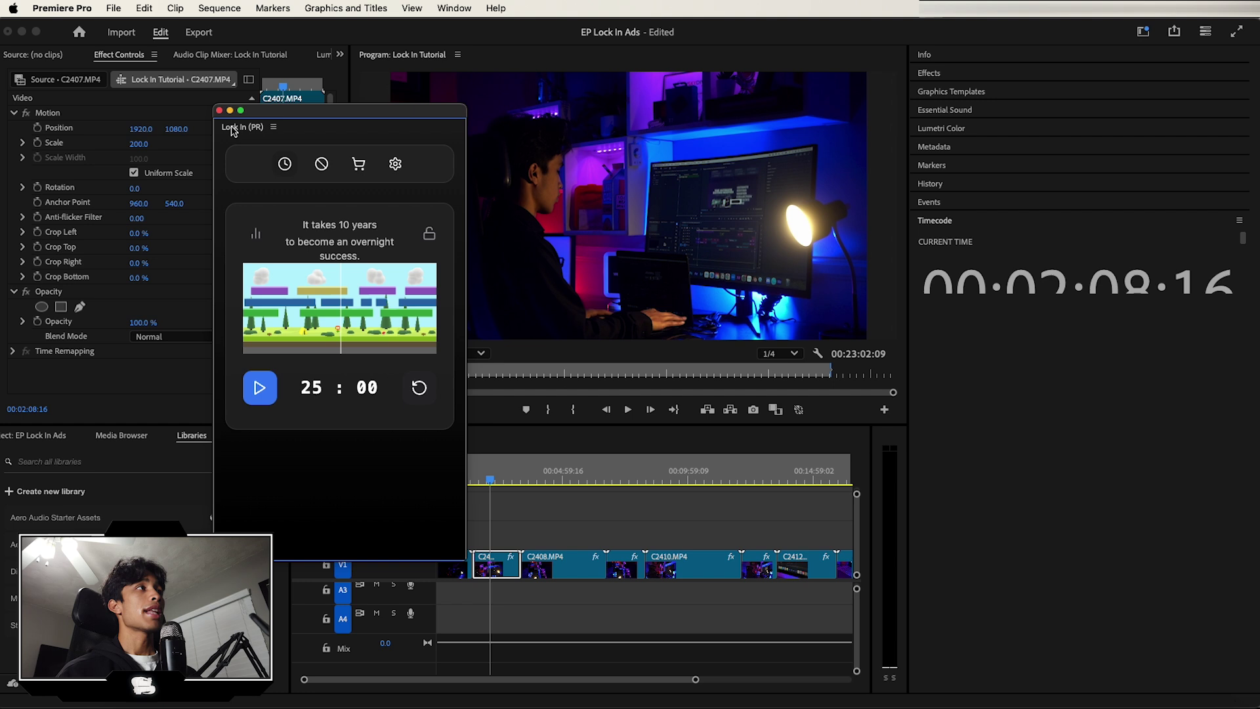
left_click_drag(235, 133, 978, 666)
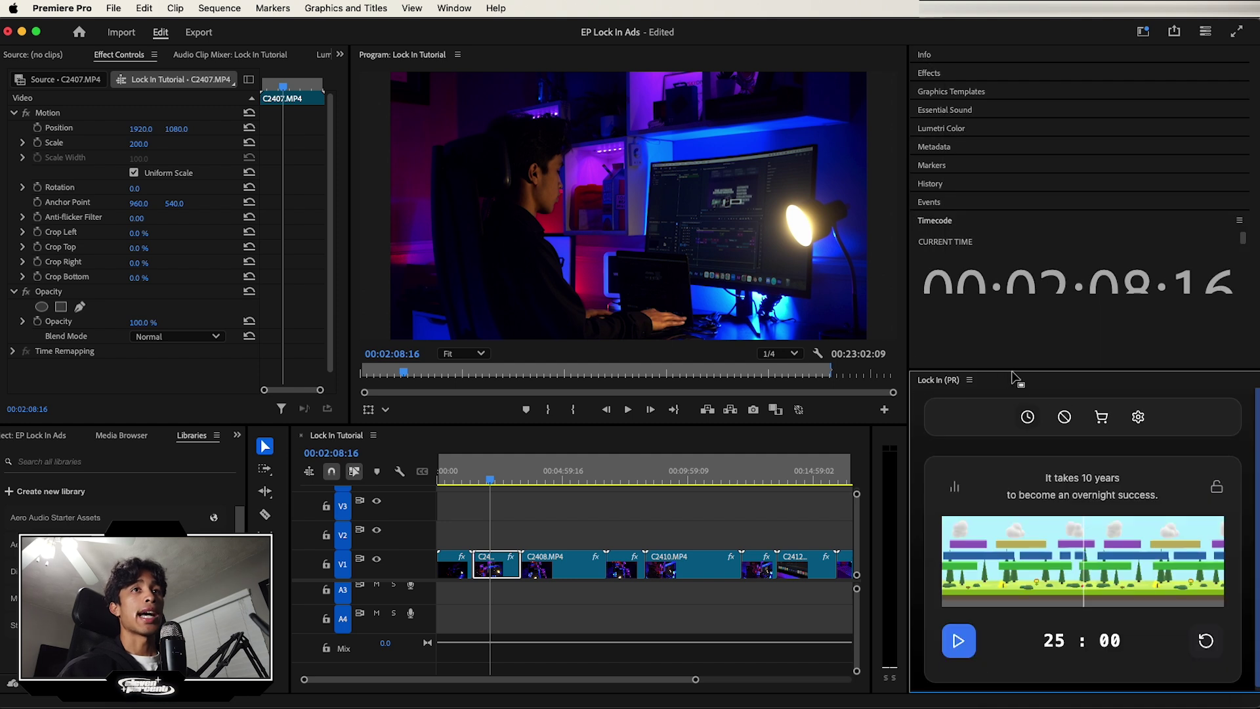
left_click_drag(1014, 369, 995, 249)
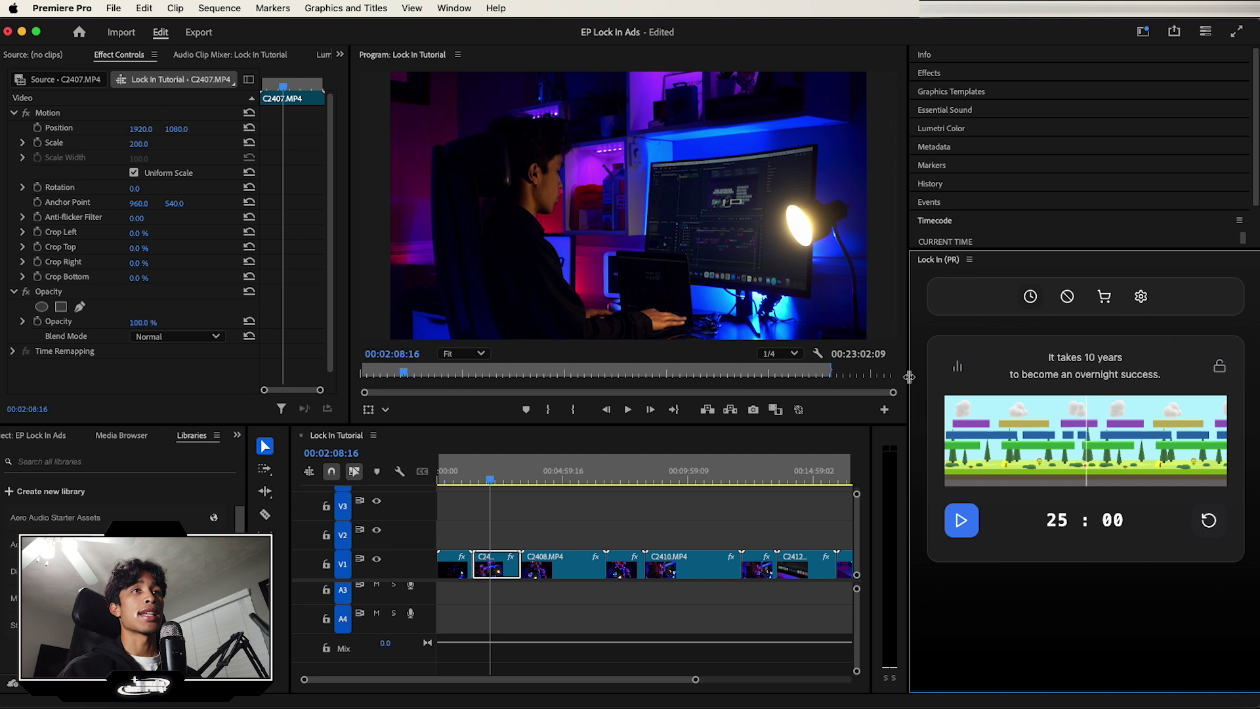
mouse_move(908, 376)
left_mouse_down()
mouse_move(1019, 375)
mouse_move(900, 374)
mouse_move(913, 372)
left_mouse_up()
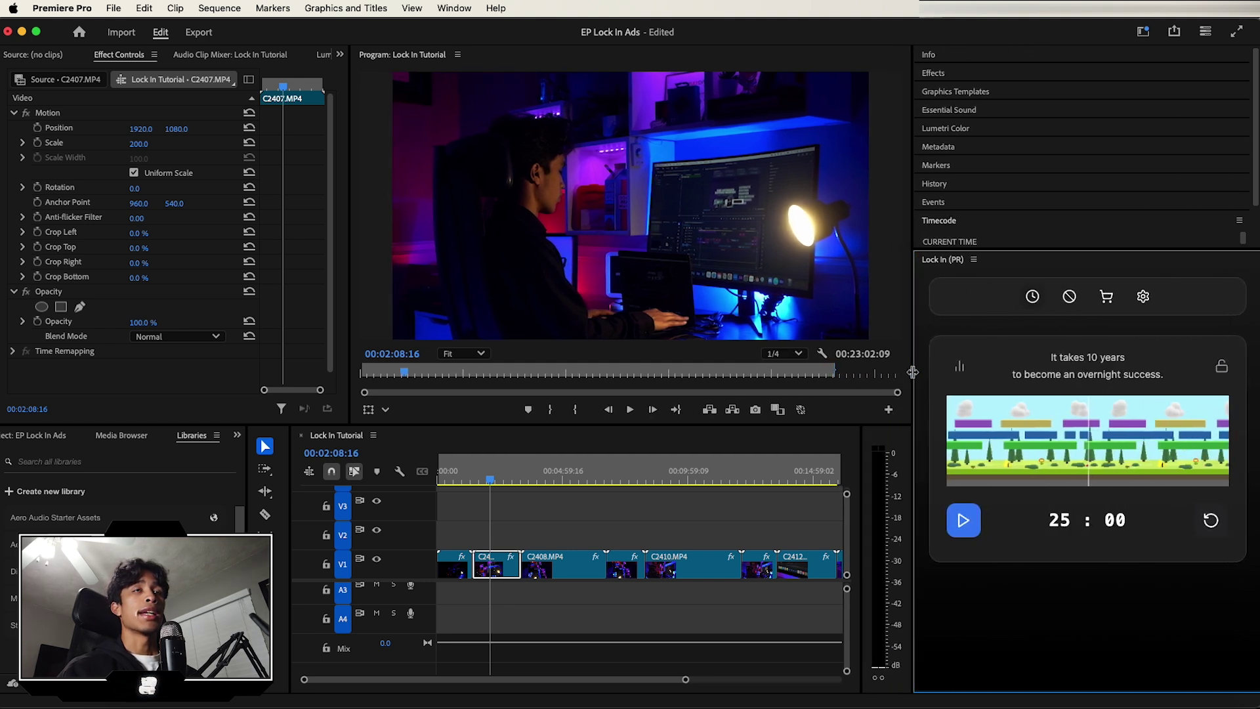
left_click(1137, 300)
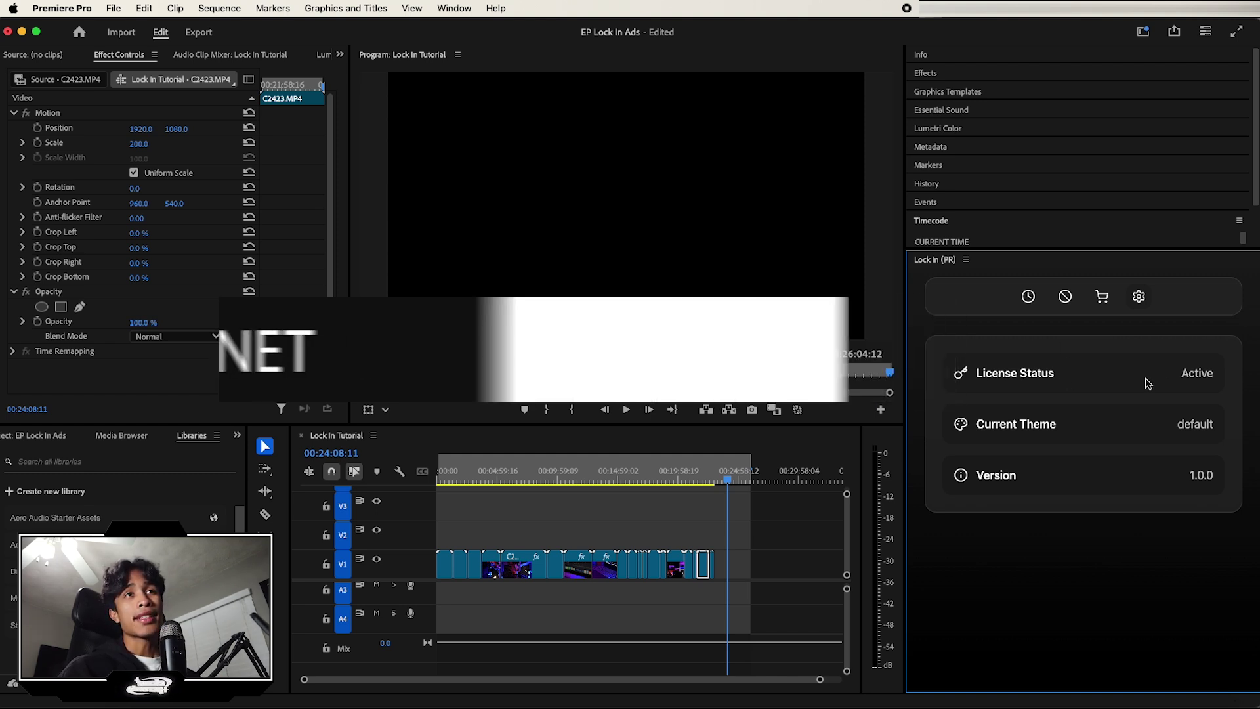
left_click_drag(1177, 379, 1223, 384)
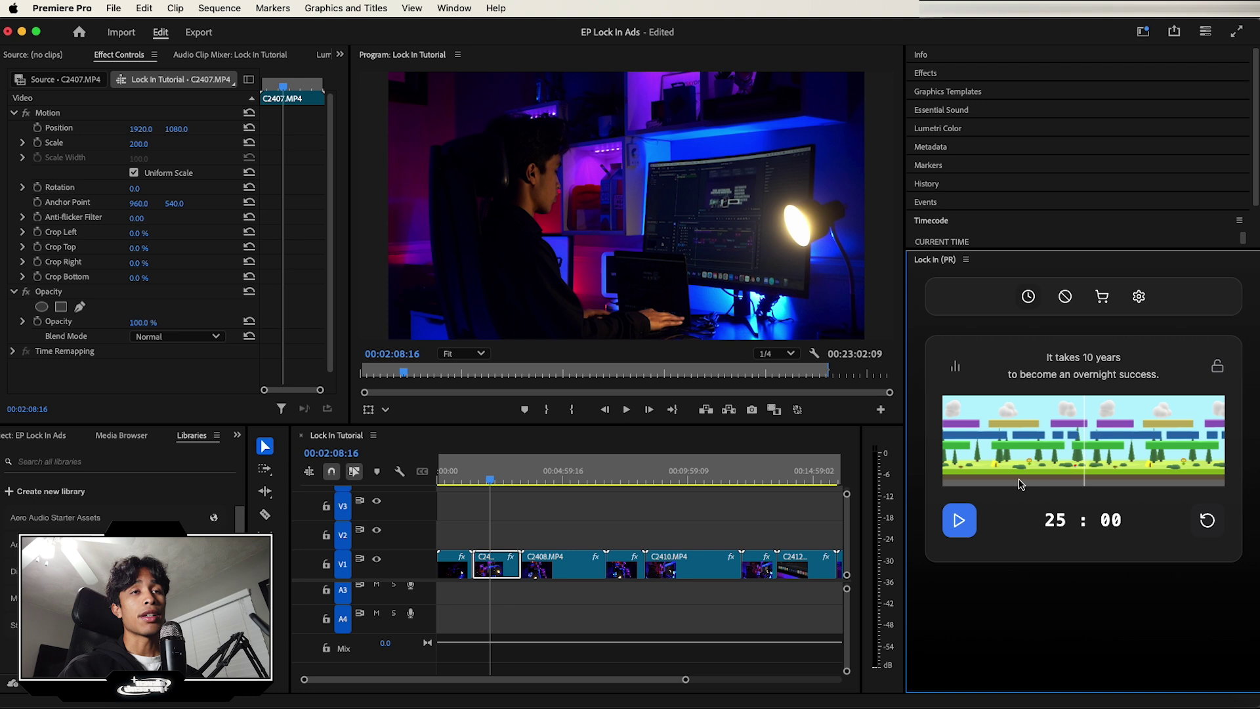
- Start the 25:00 focus timer, pause it, then resume the countdown
left_click(960, 525)
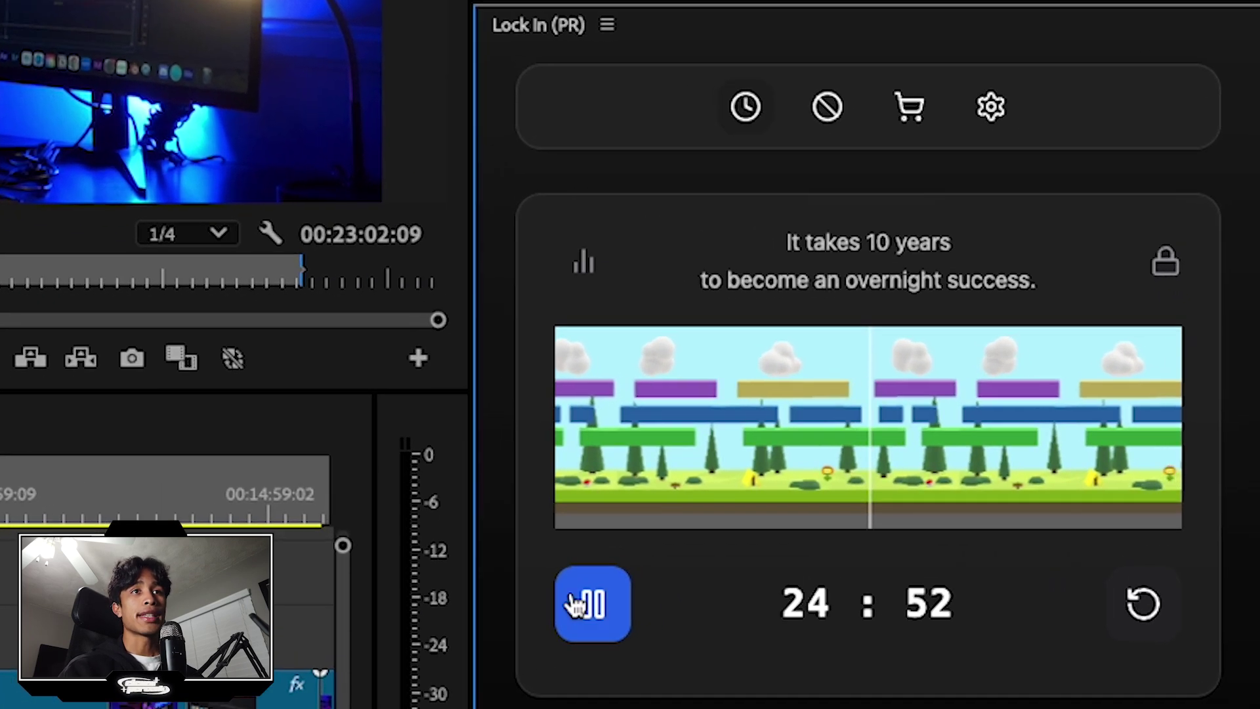
left_click(714, 576)
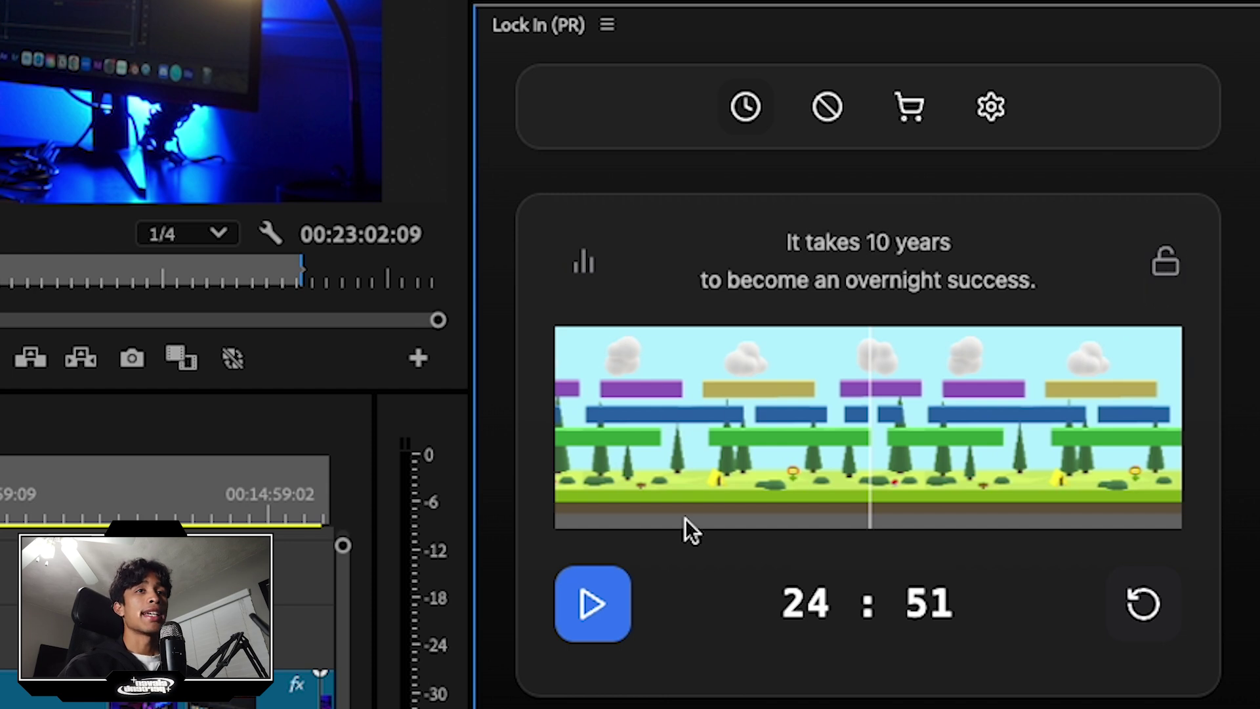
left_click(590, 604)
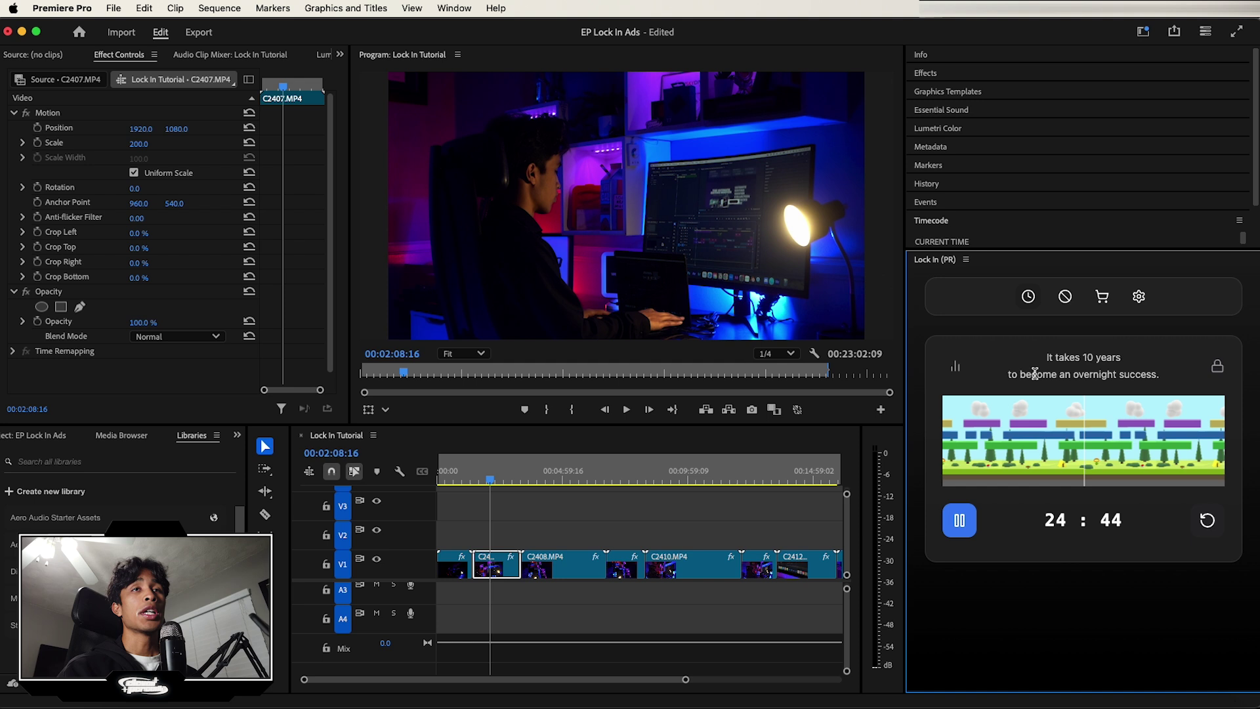
- Select the motivational quote's text, then clear the selection
left_click_drag(1046, 357, 1093, 357)
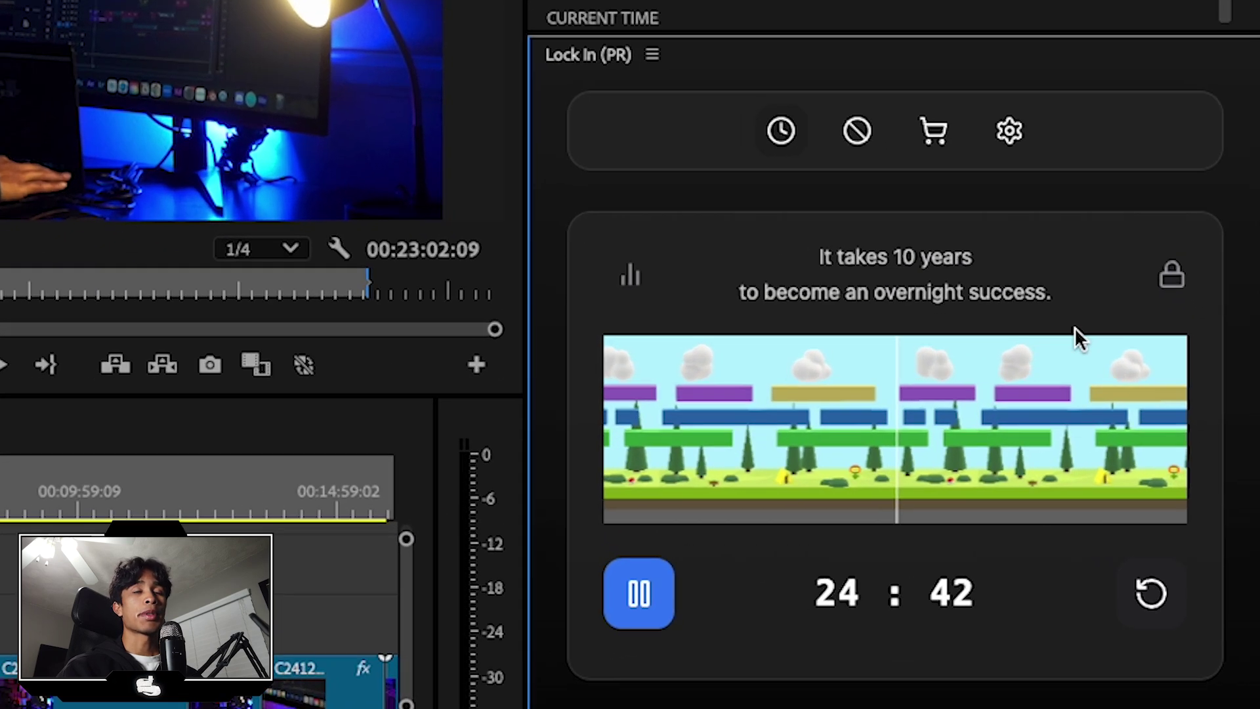
triple_click(1054, 296)
left_click(1053, 295)
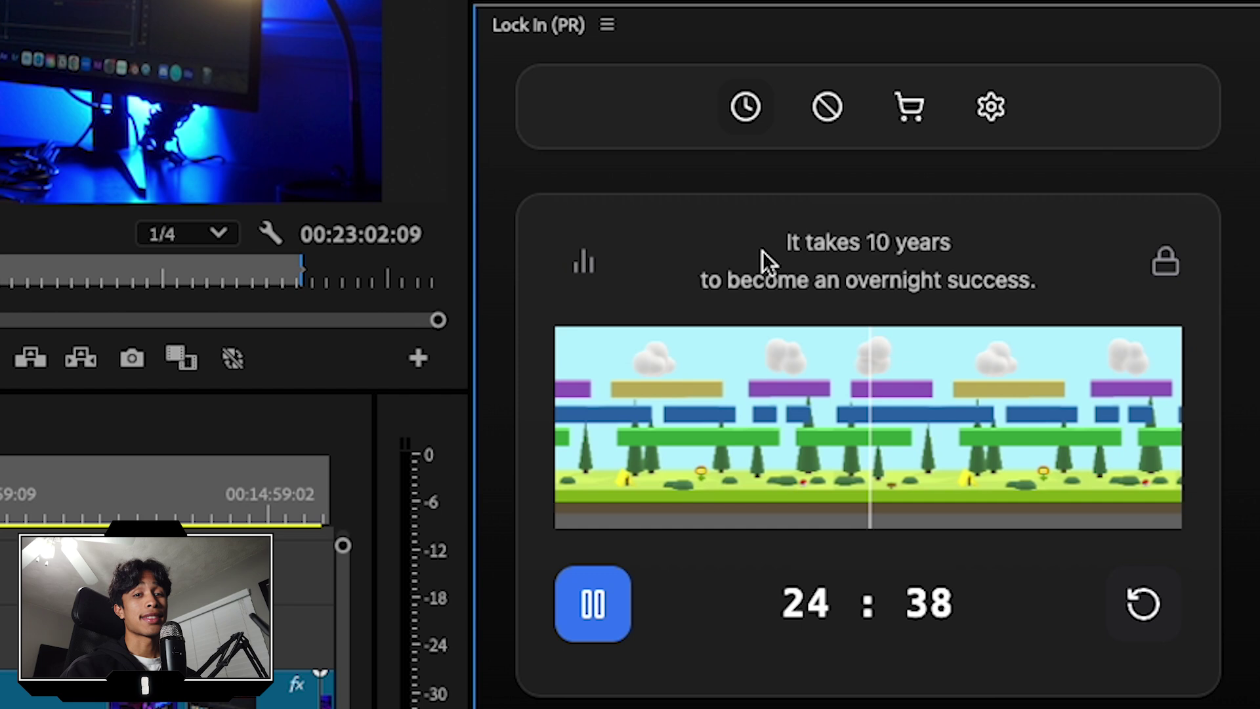
- Show the Lock In stats view with Day Streak, Minutes, Sessions and Points
left_click(593, 271)
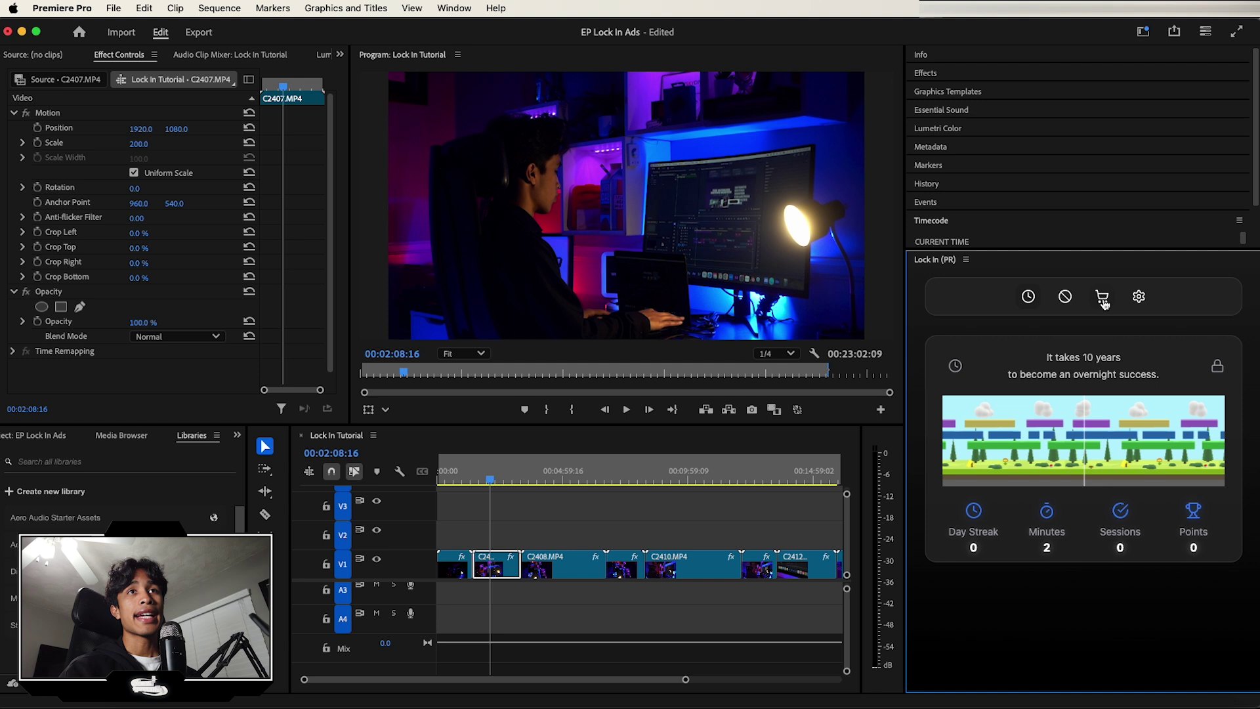
- Open the Lock In theme shop and flip through the Minecraft, Super Mario and Animal Crossing cards
left_click(1104, 300)
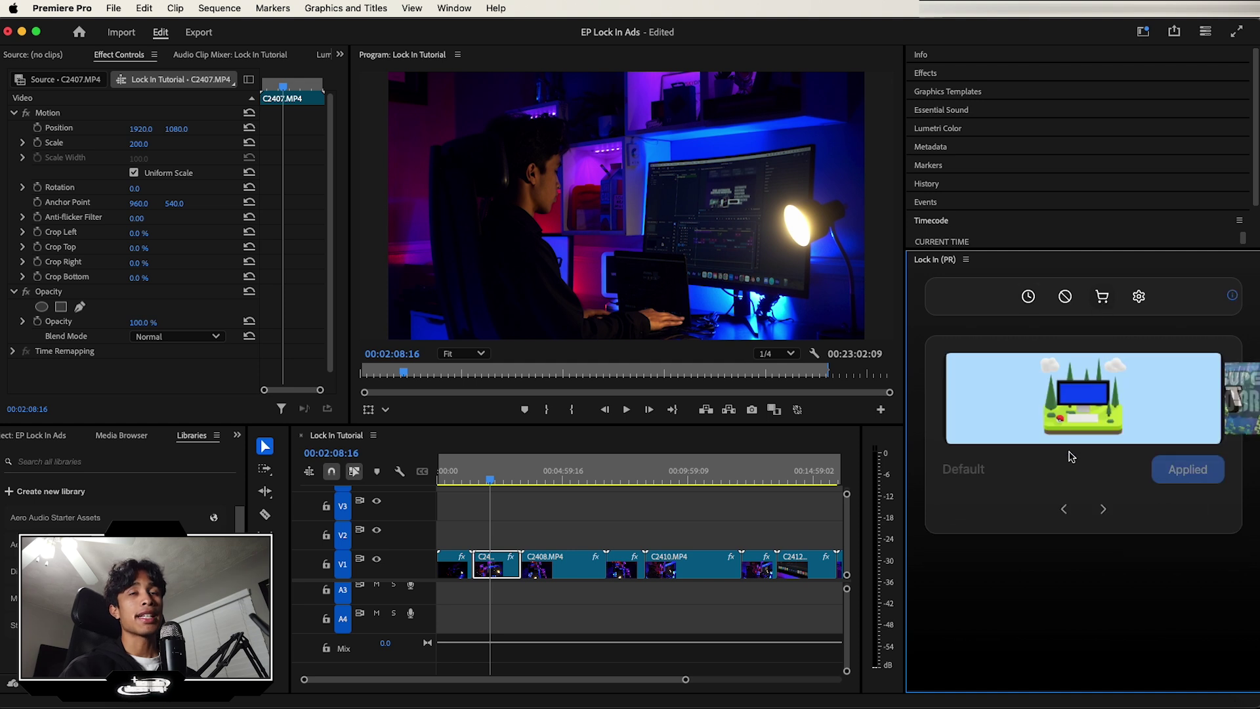
left_click(1103, 511)
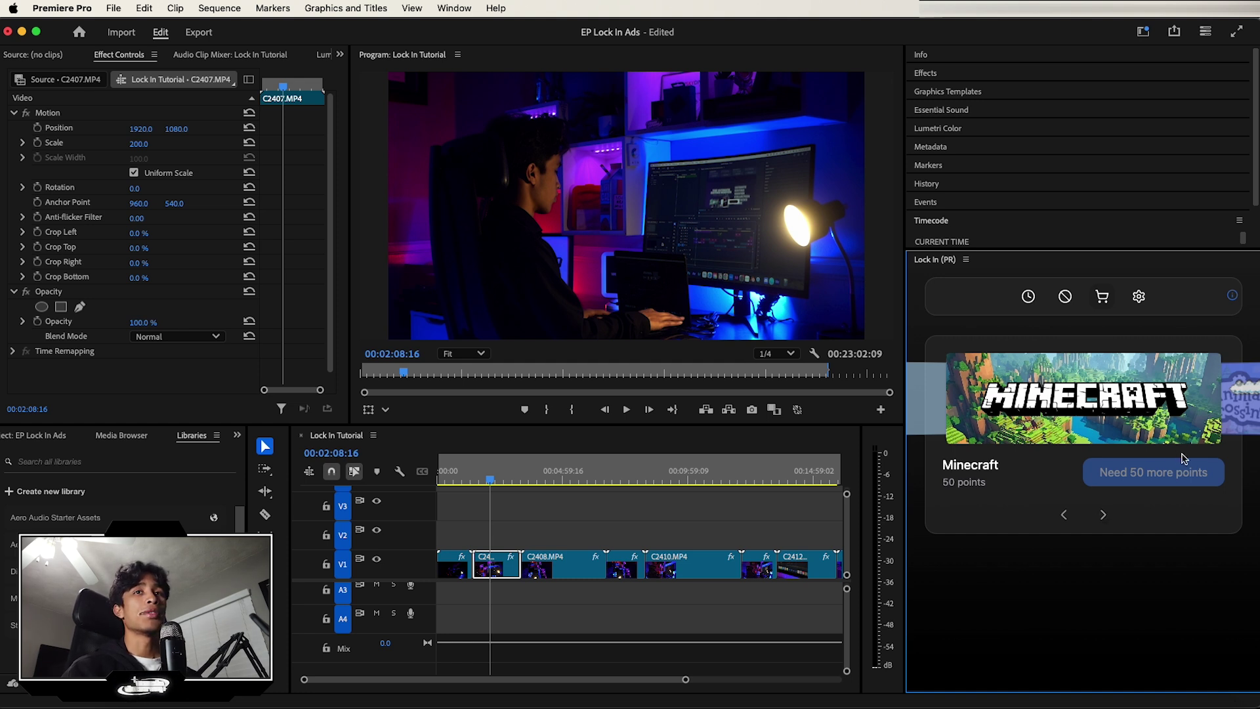
left_click(1105, 515)
left_click(1105, 514)
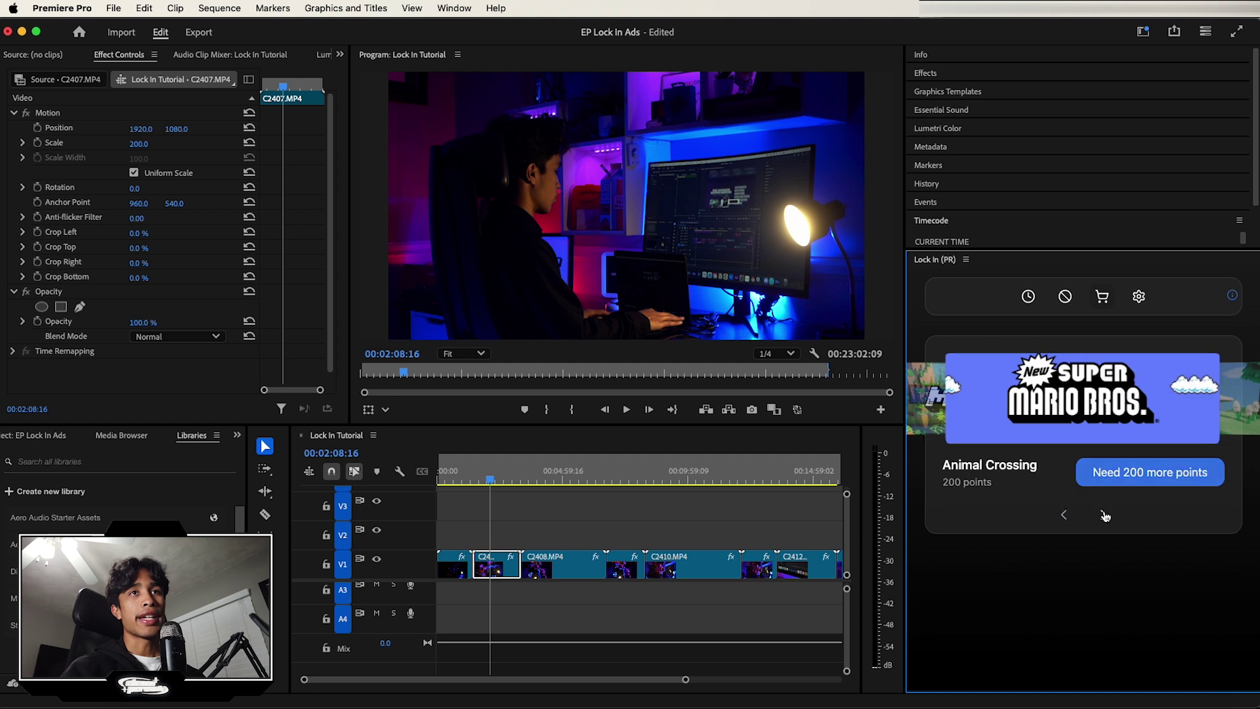
left_click(1064, 511)
left_click(1065, 512)
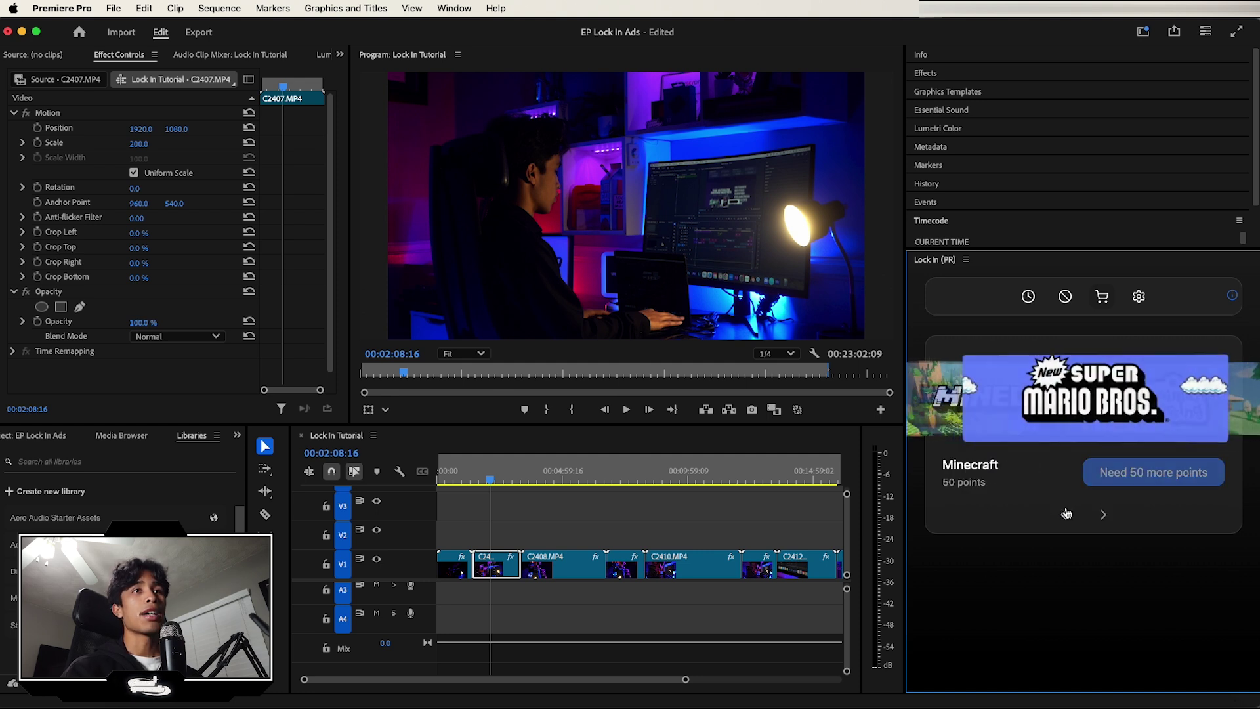
left_click(1104, 515)
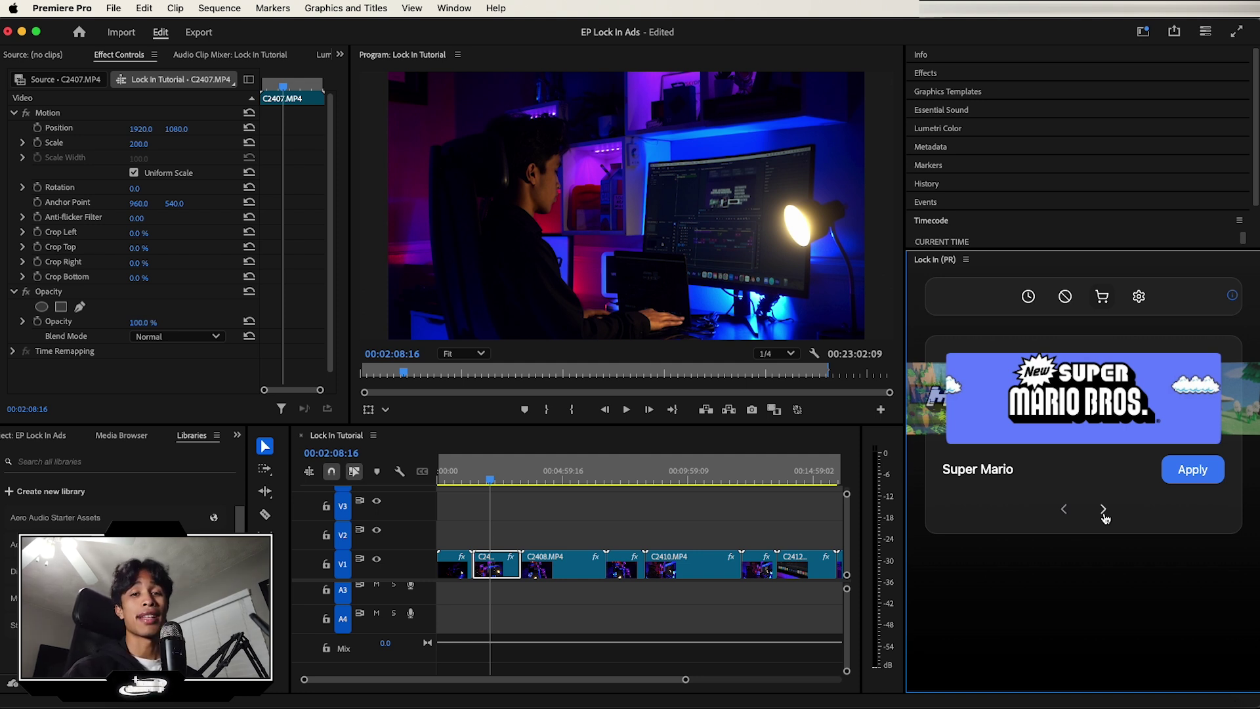
left_click(1065, 509)
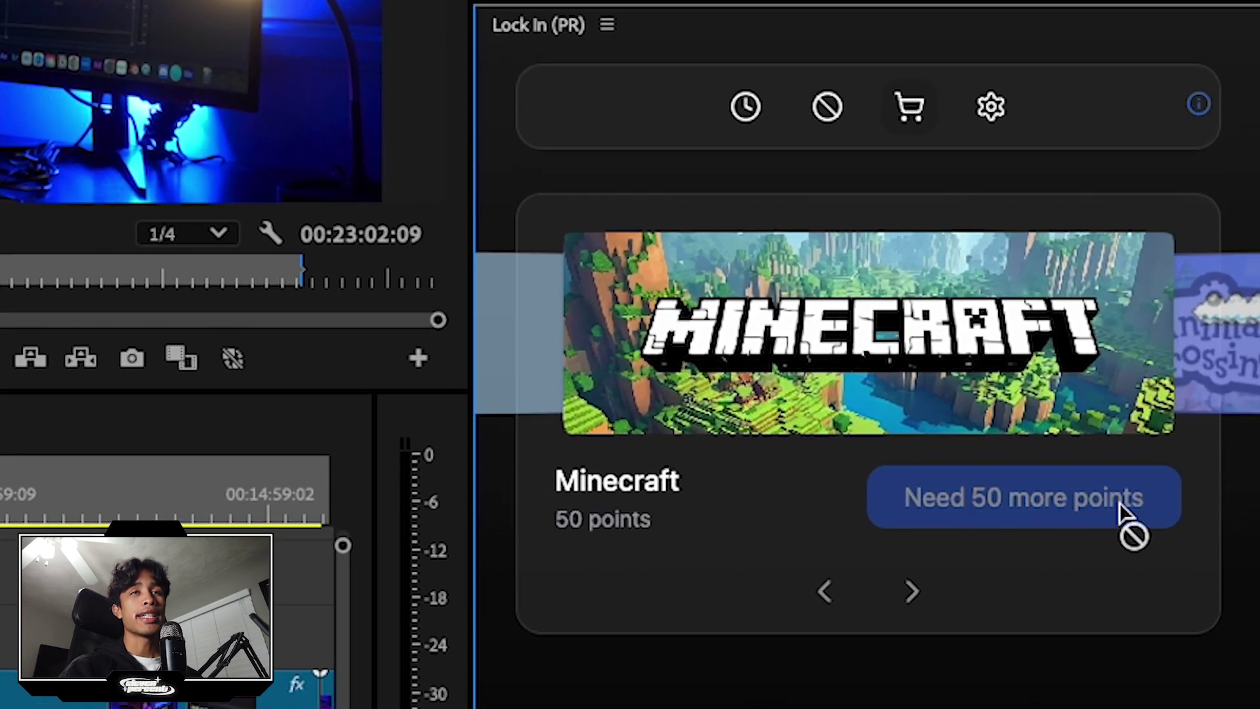
- Check available points in the stats view, then return to the shop and browse to Super Mario
left_click(746, 106)
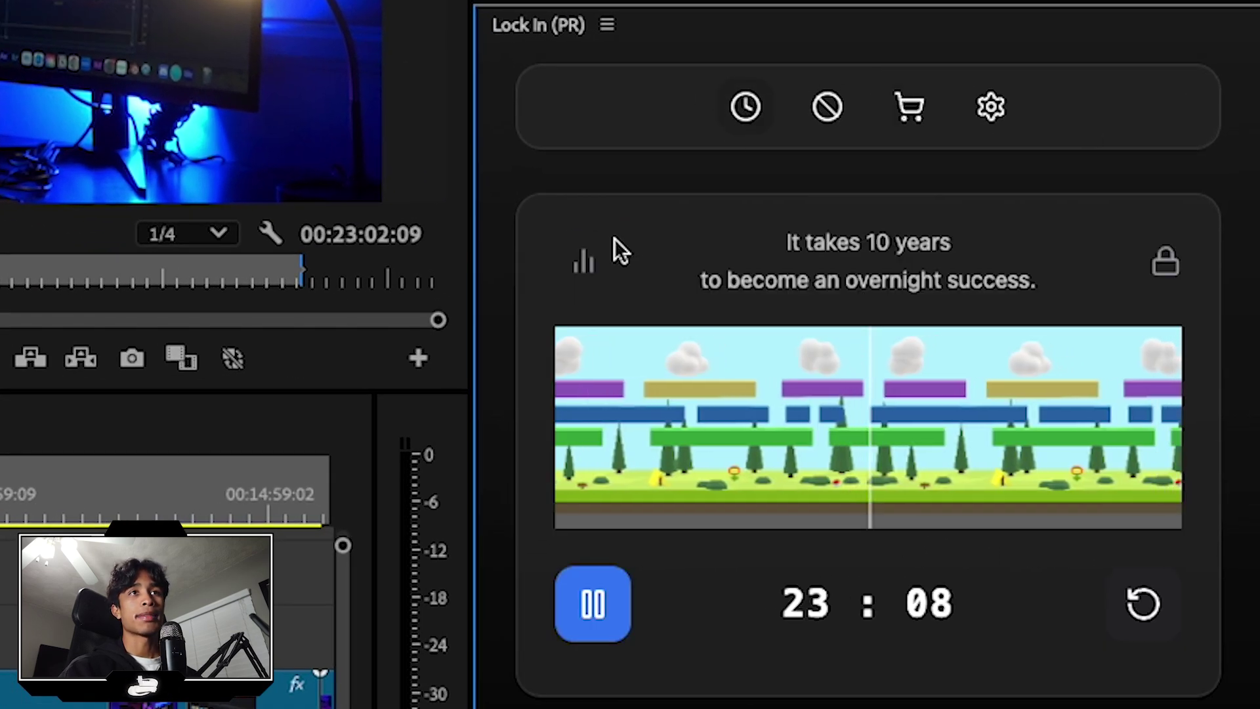
left_click(586, 261)
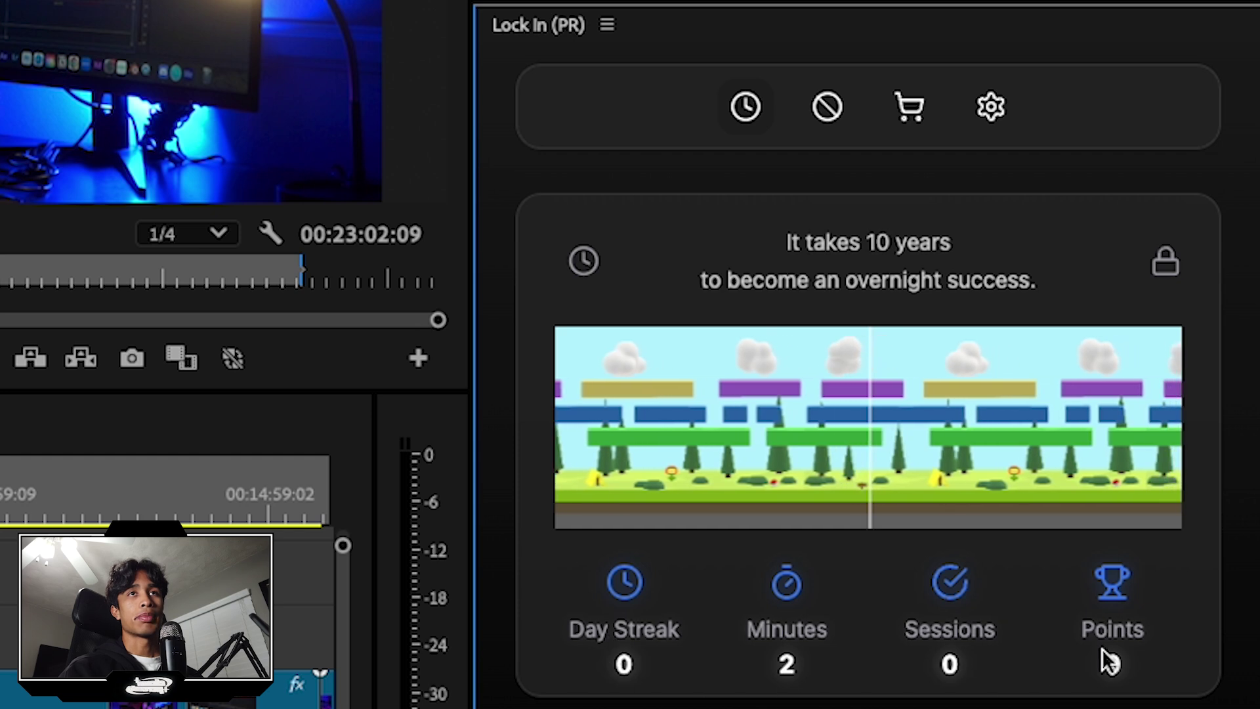
left_click(909, 107)
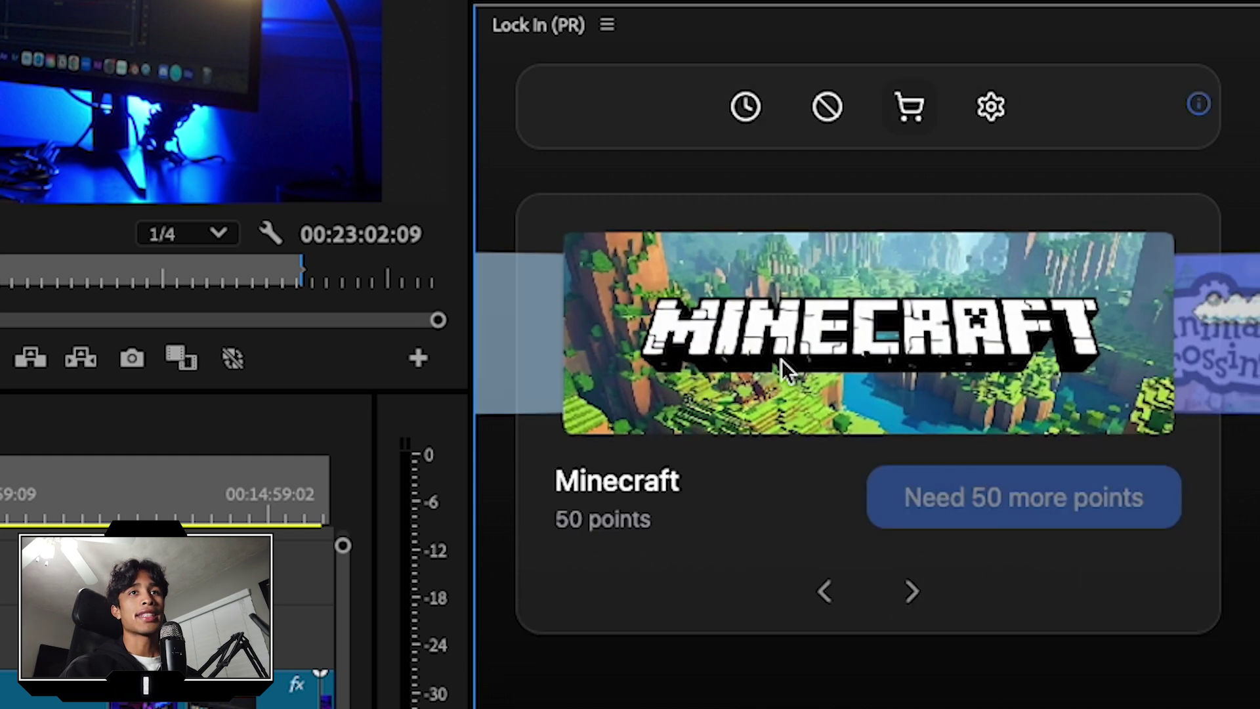
left_click(912, 592)
left_click(919, 581)
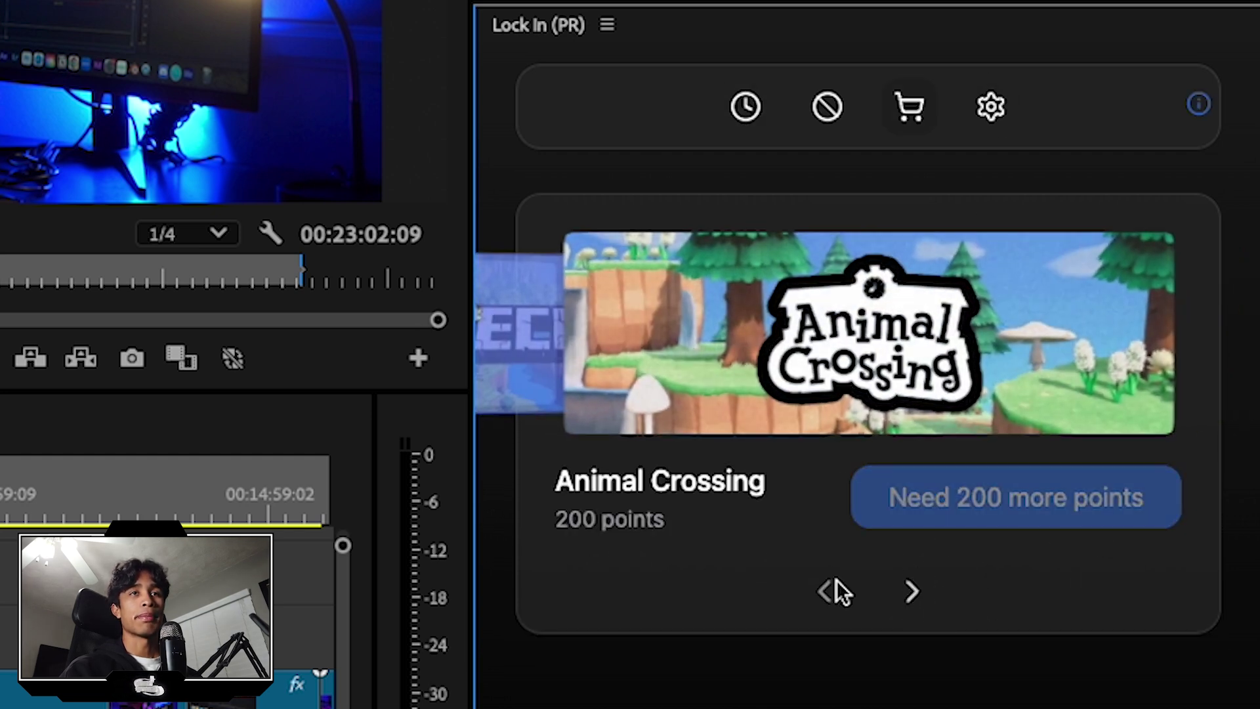
left_click(828, 584)
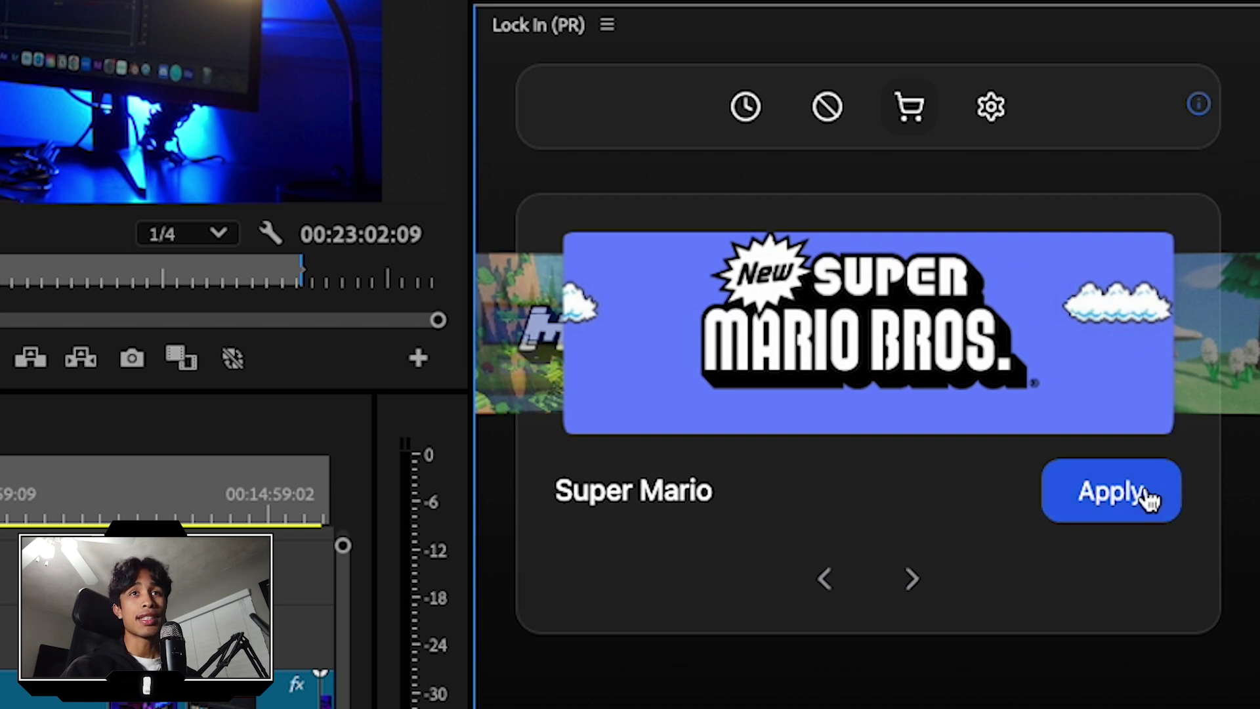
left_click(824, 582)
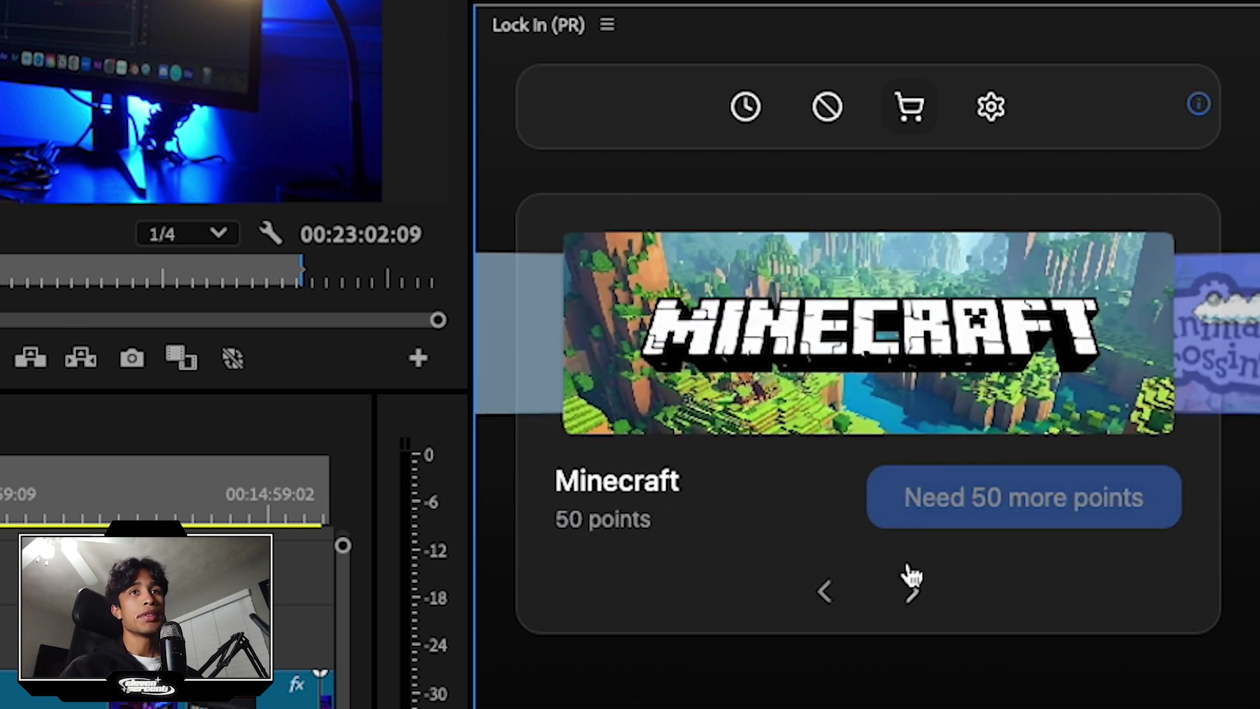
left_click(911, 585)
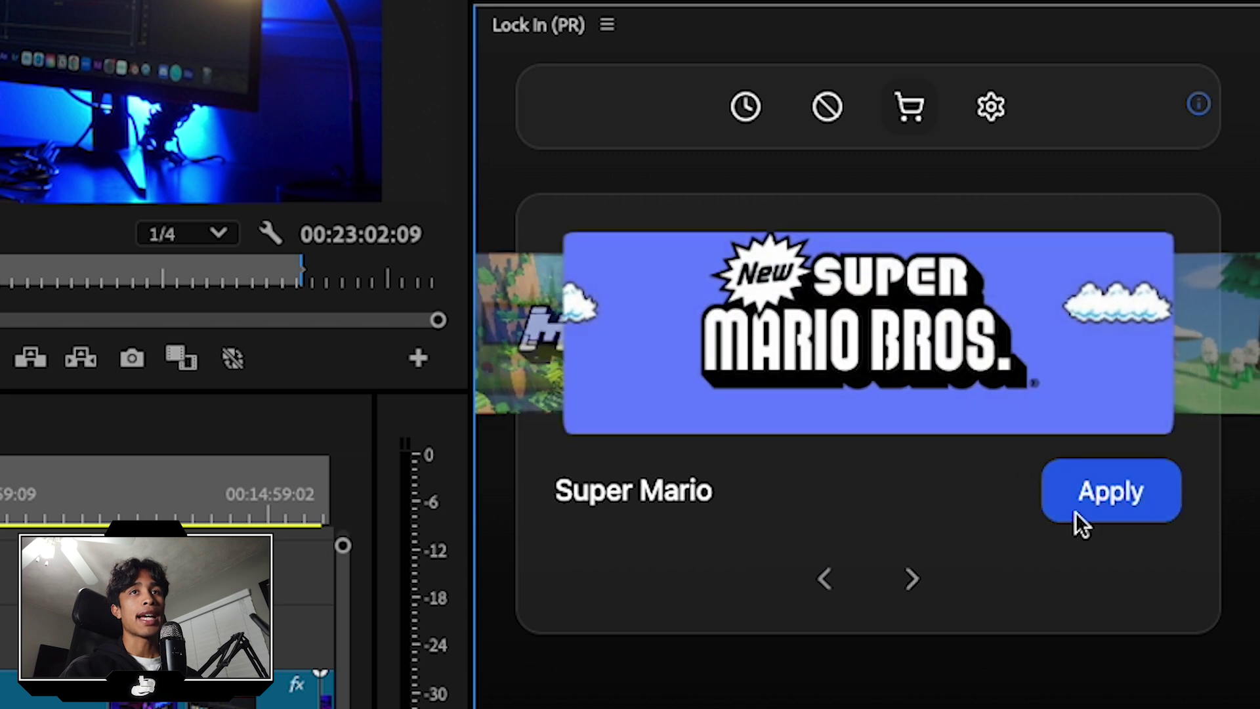
- Apply the Super Mario theme, preview its pages, then apply the Default theme instead
left_click(1079, 523)
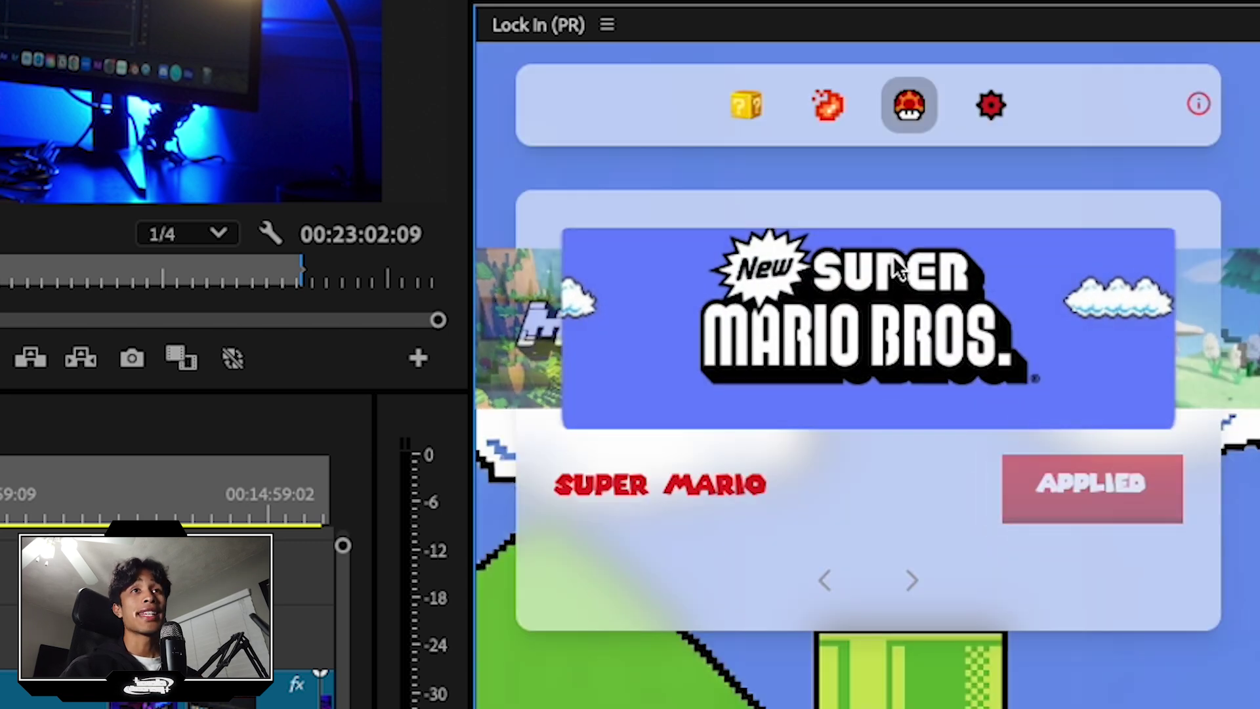
left_click(754, 111)
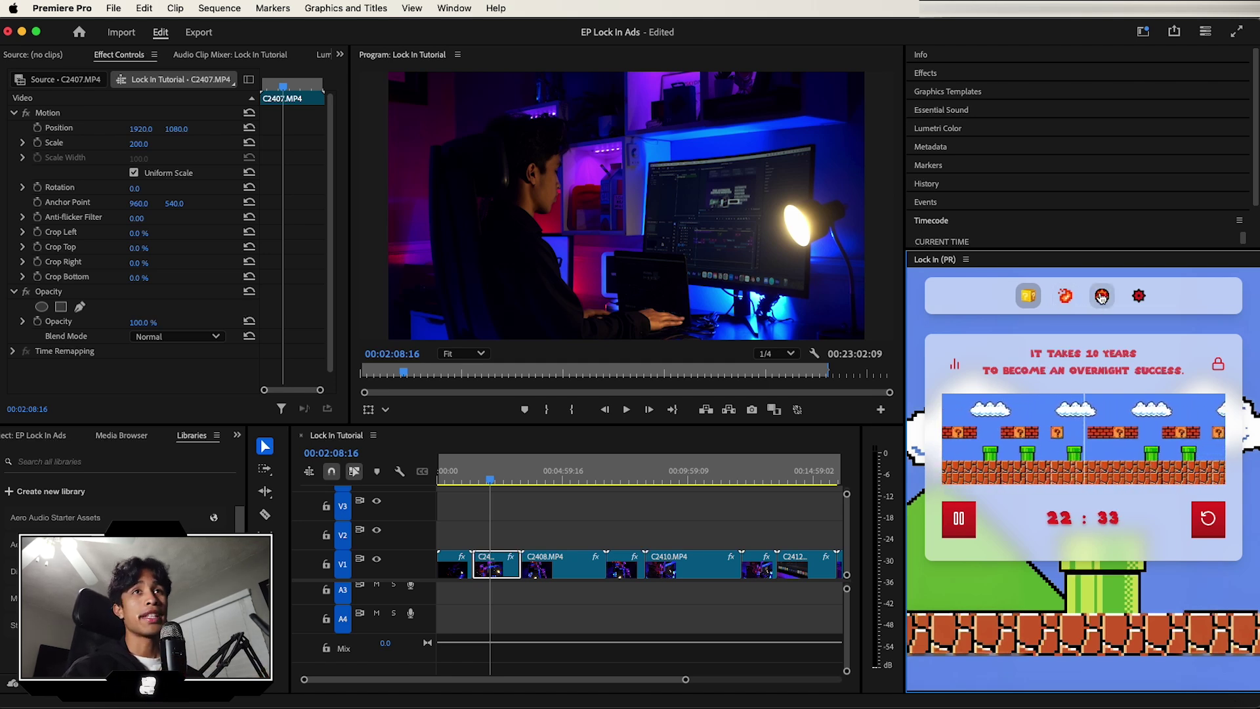
left_click(1066, 296)
left_click(1100, 301)
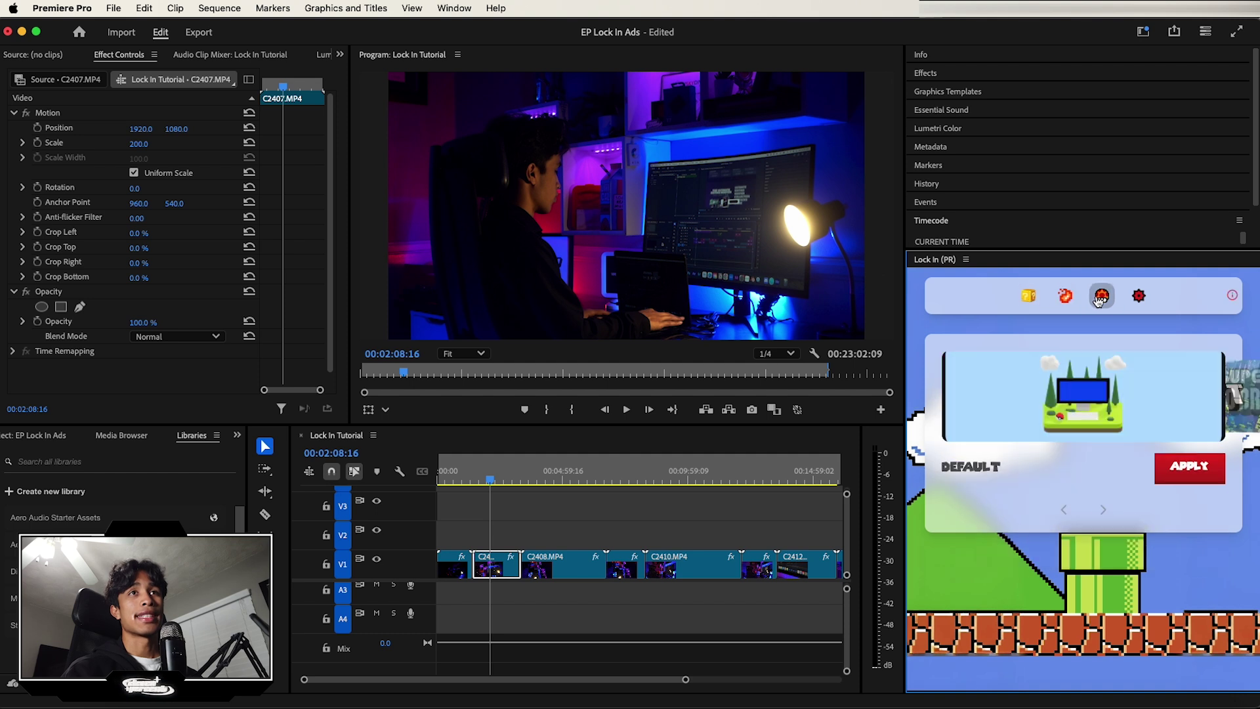
left_click(1067, 296)
left_click(1100, 299)
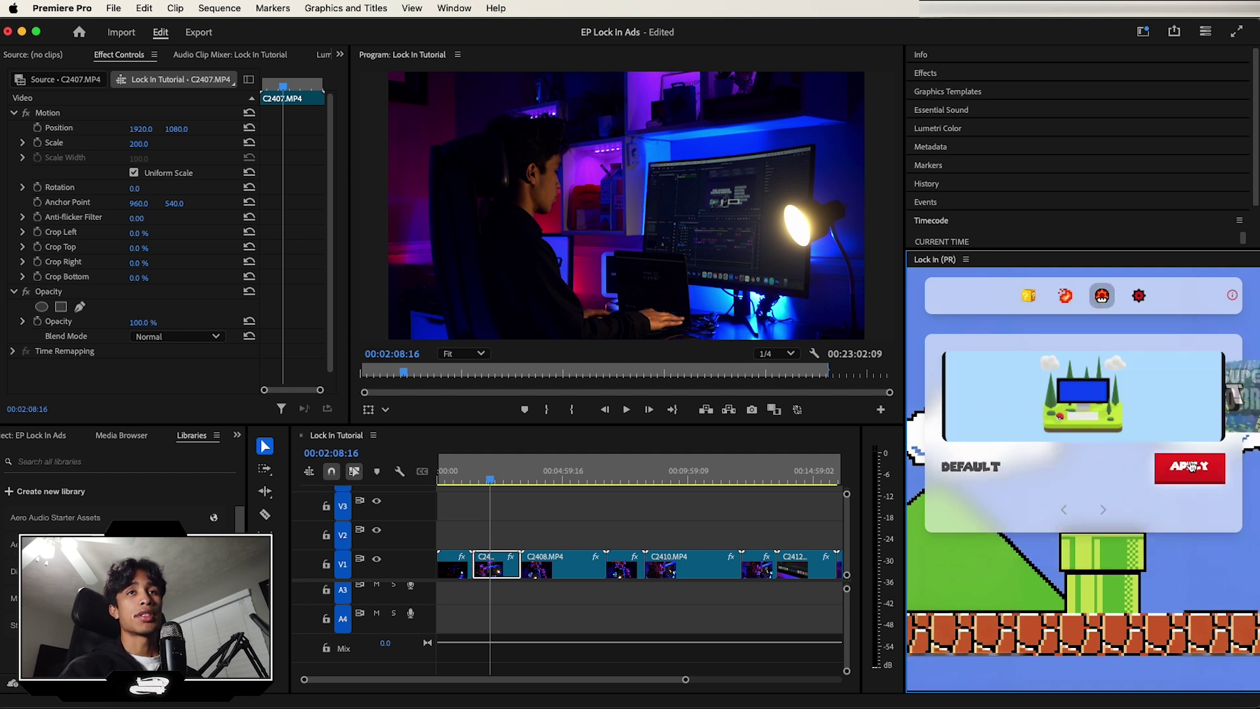
left_click(1194, 471)
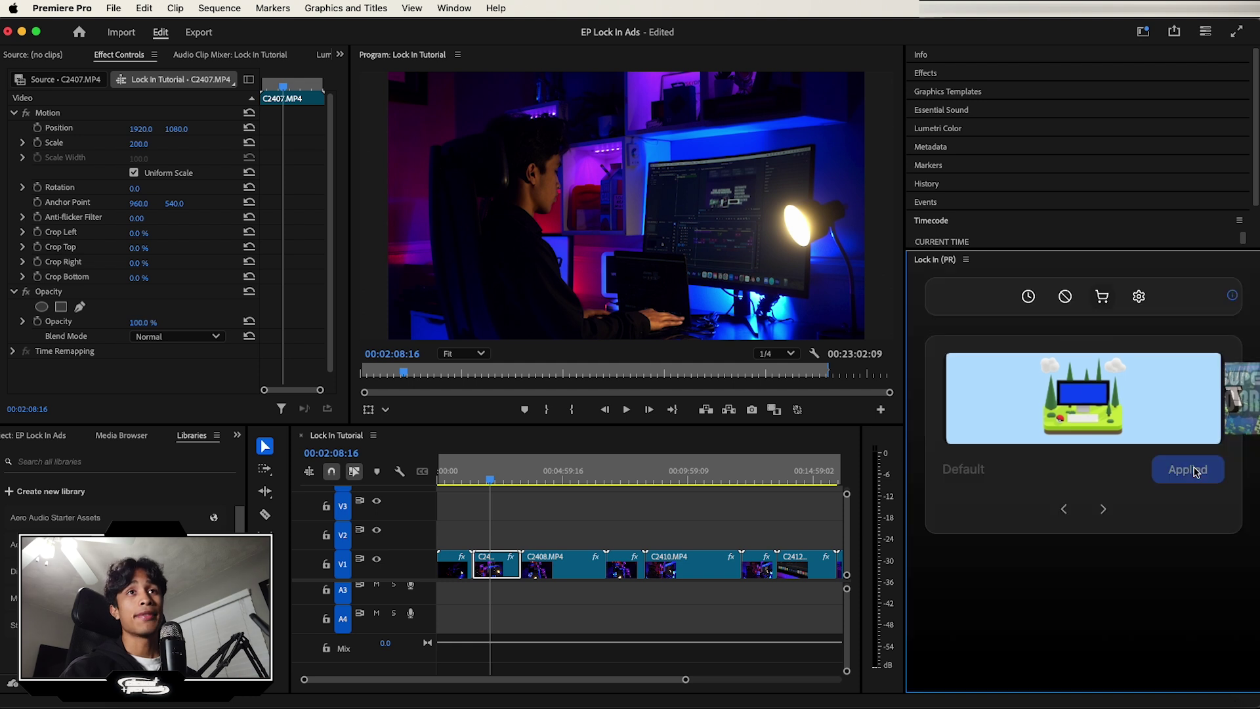
- Open the Lock In anti-rewatch filter page with five colour swatches and Before/After/Custom
left_click(1069, 298)
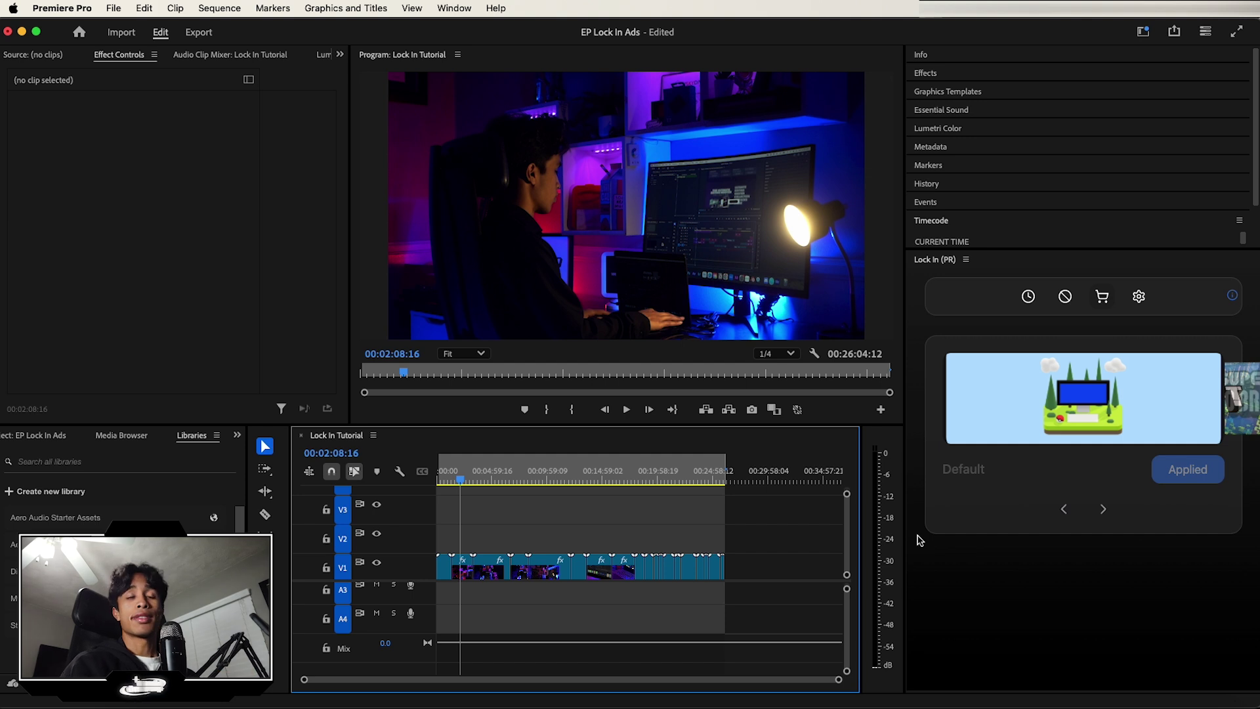
left_click(1067, 298)
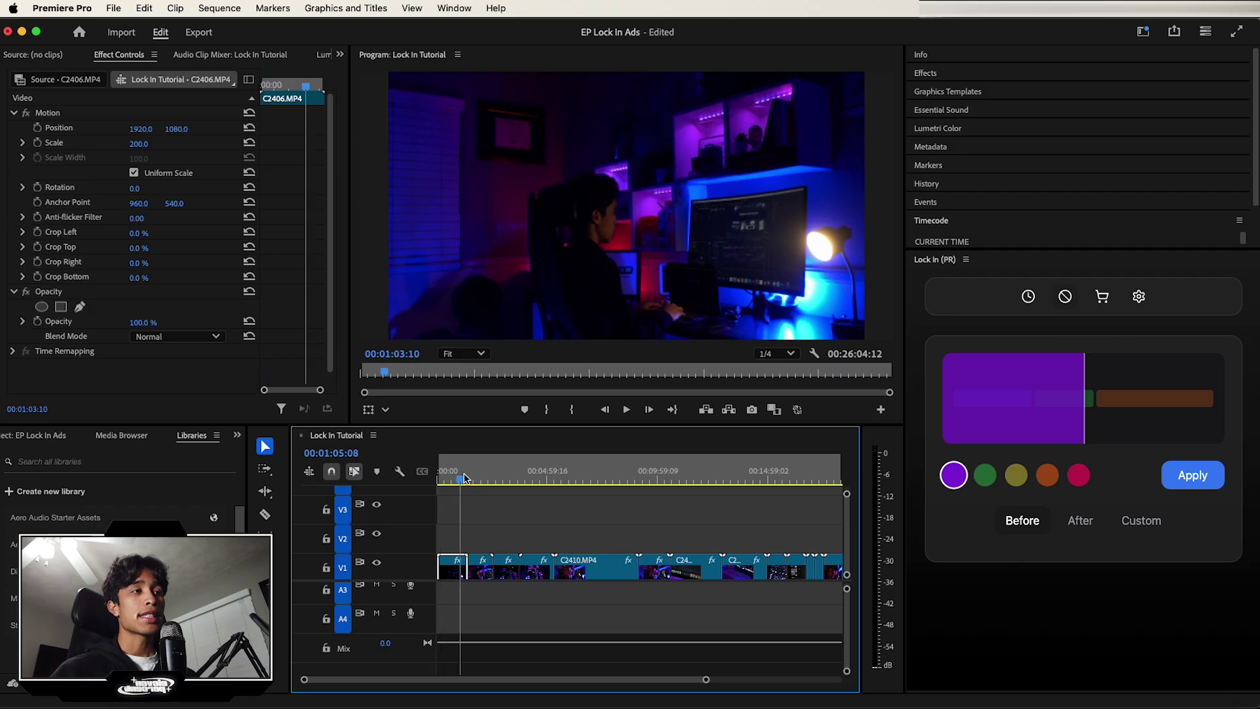
- Add a purple Before filter clip on V5 ending at 00:03:44:20 and zoom the timeline in
left_click_drag(460, 476, 530, 469)
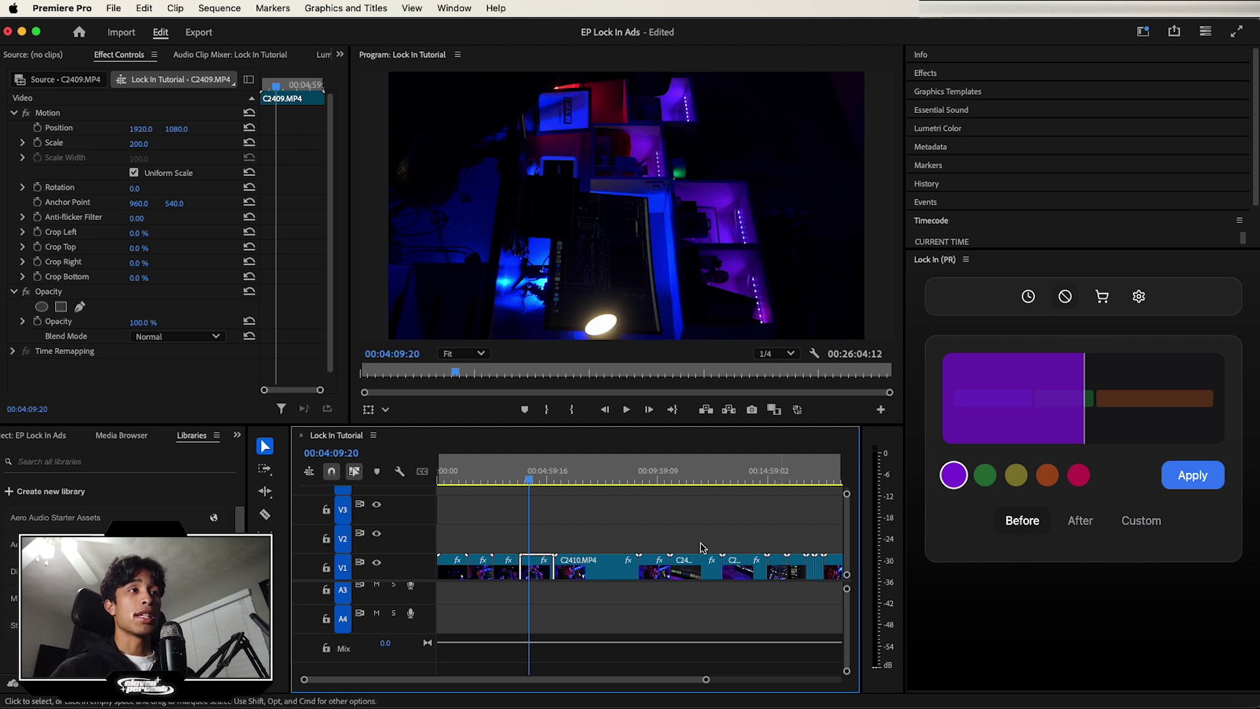
left_click(518, 478)
scroll(464, 501, "up", 2)
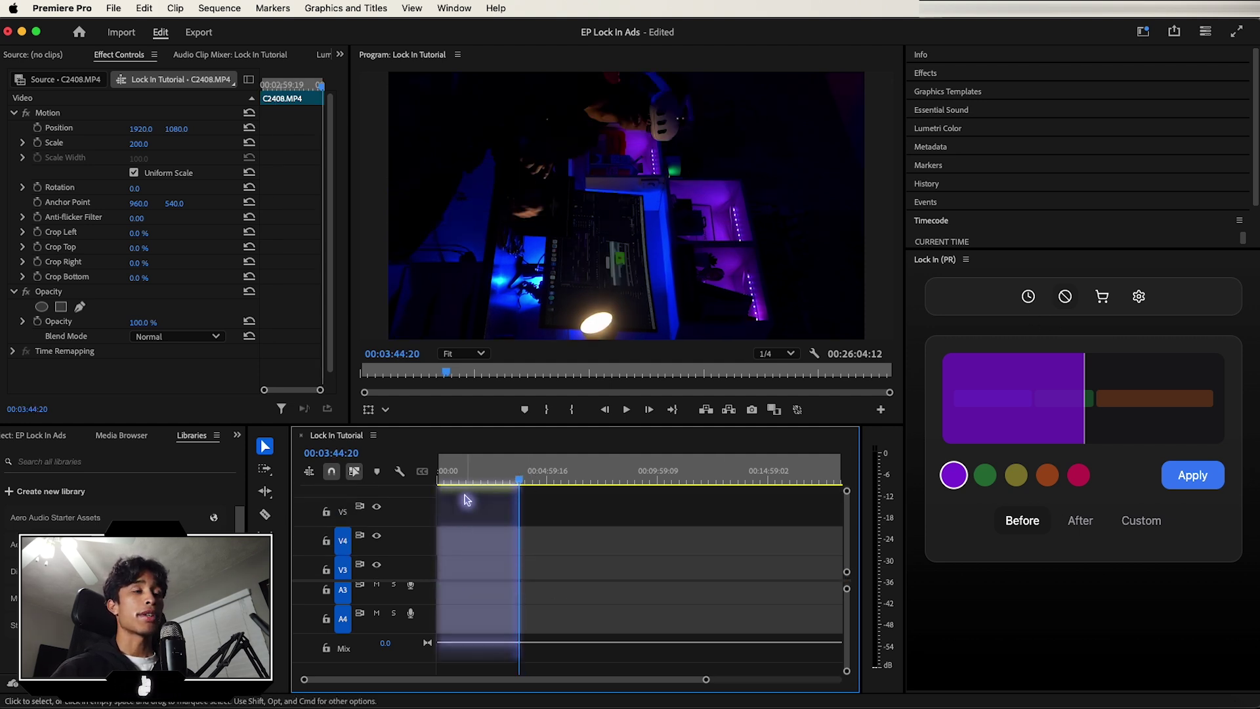
scroll(719, 547, "down", 2)
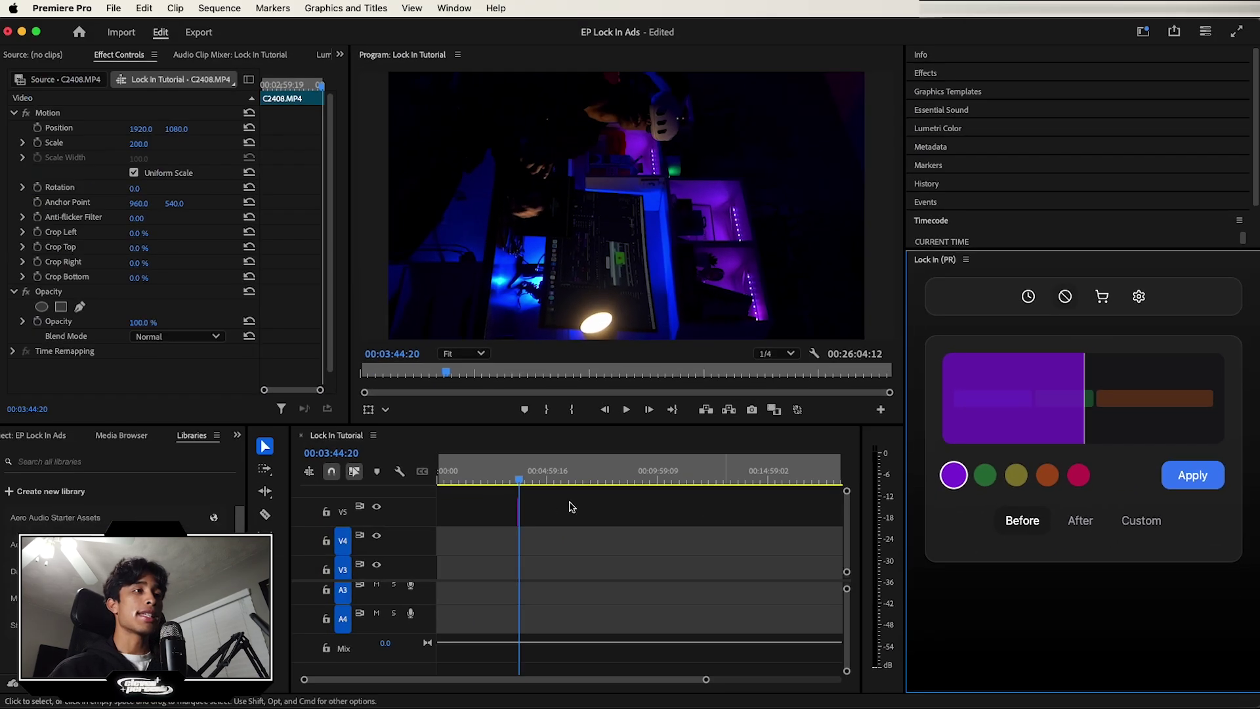
left_click(530, 511)
key("=")
key("=")
key("=")
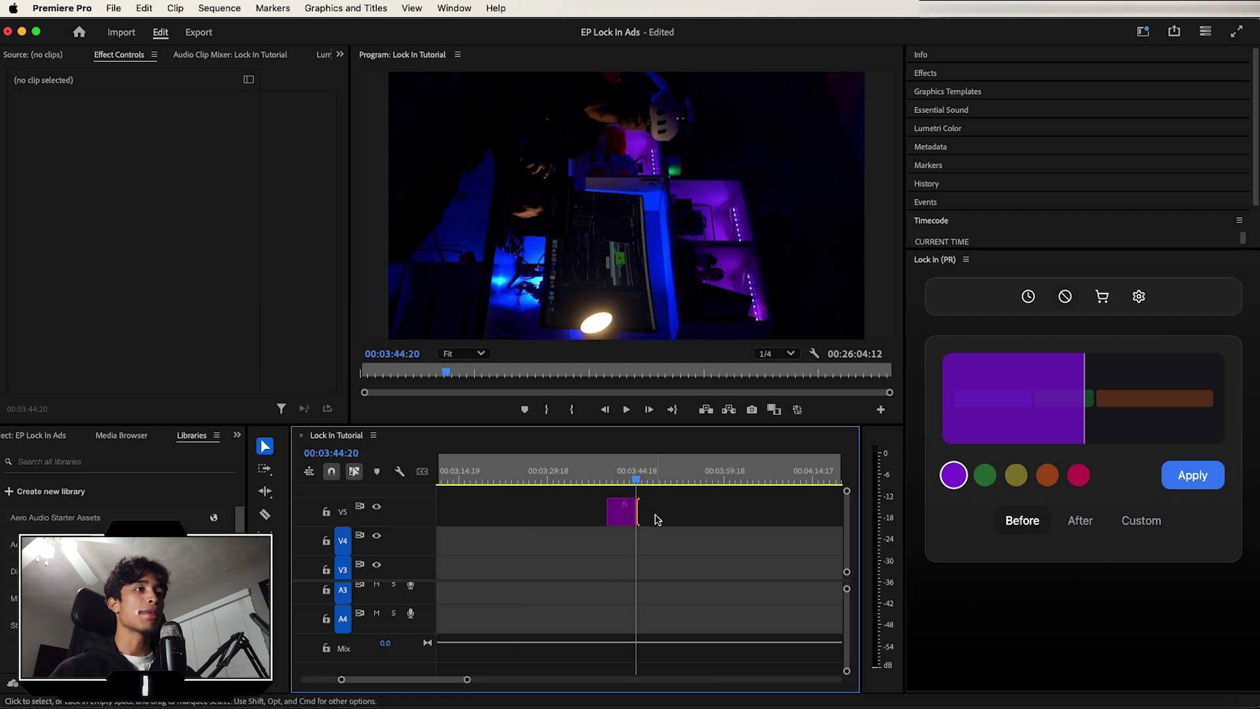
- Check the lock overlay at 00:03:42:15, then extend the Filter_purple clip back to the sequence start
left_click_drag(634, 484, 631, 489)
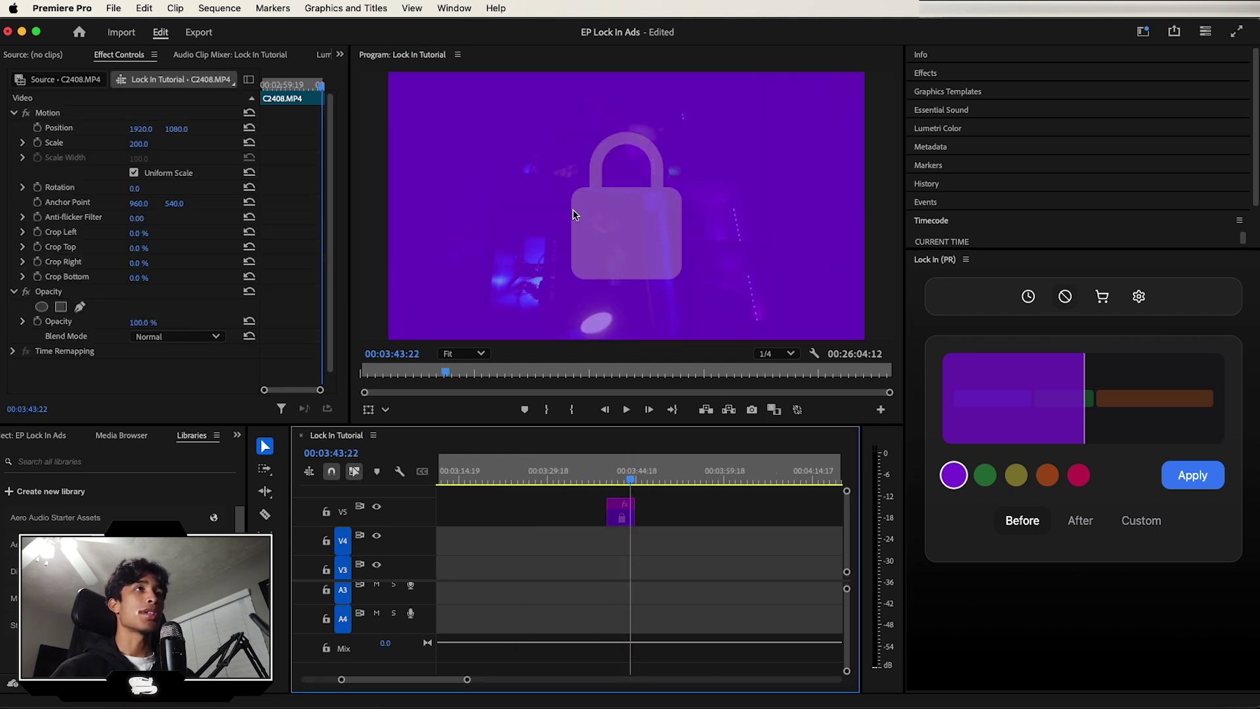
left_click(624, 484)
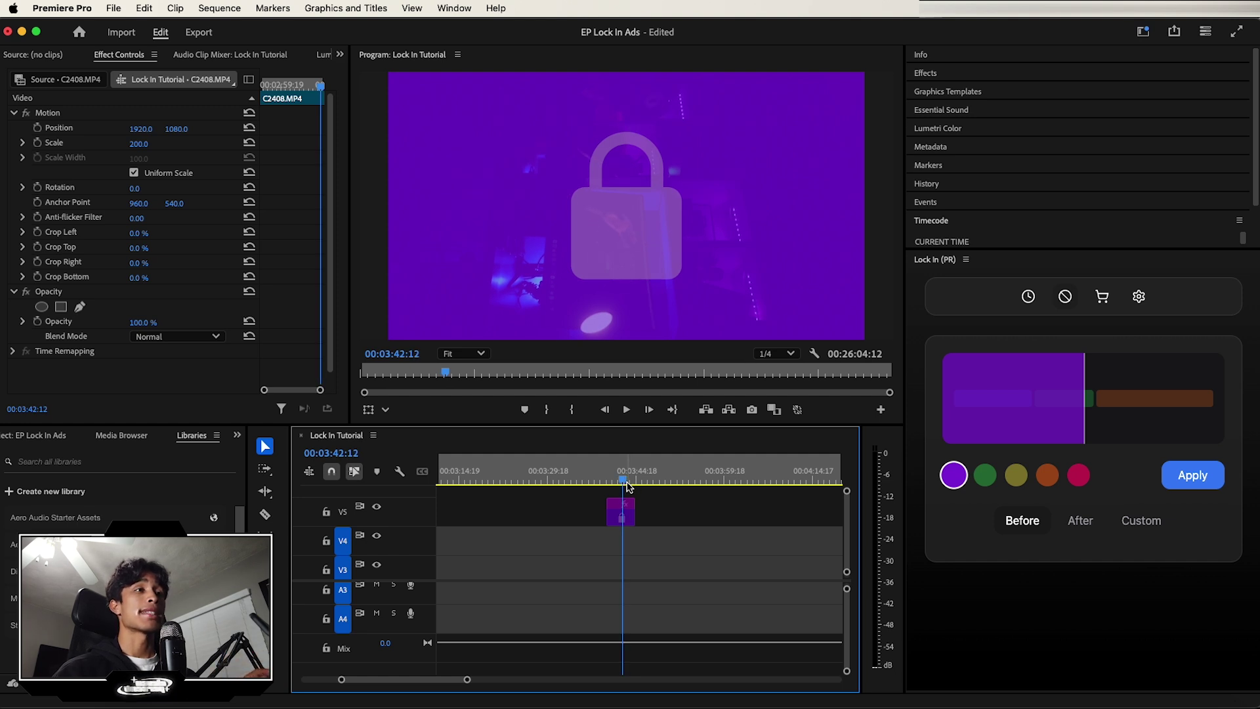
key("minus")
left_click(647, 484)
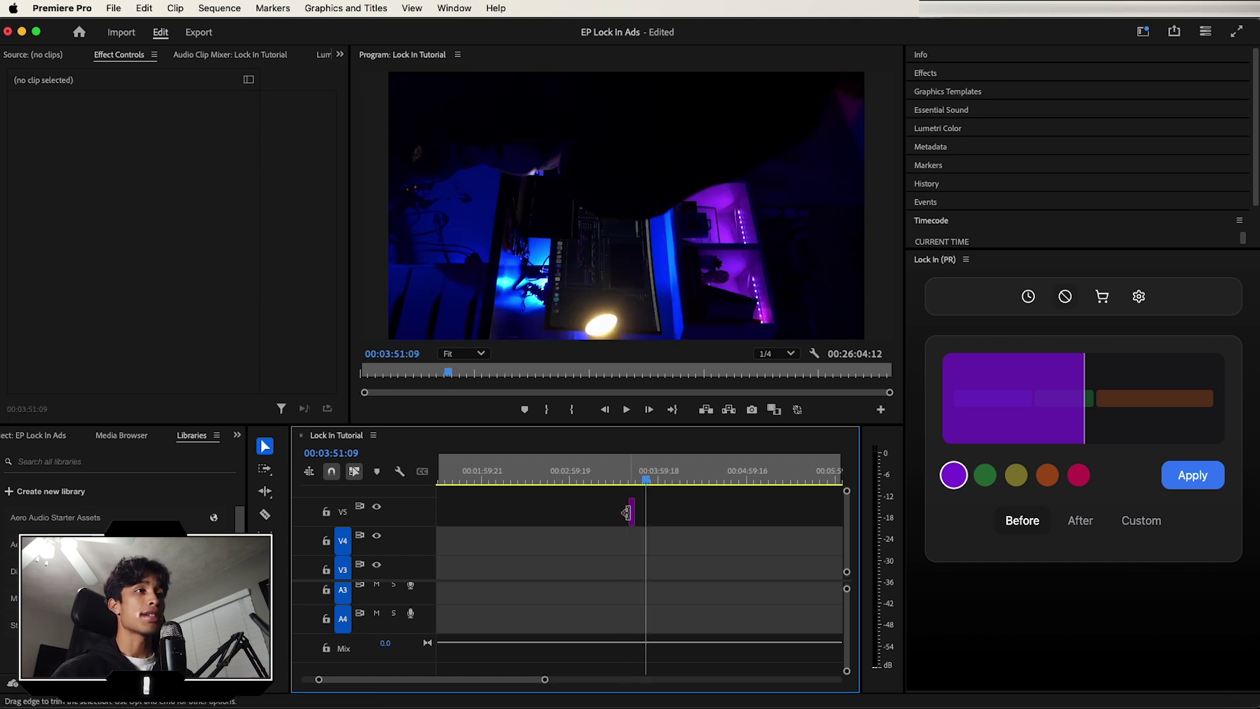
left_click_drag(628, 518, 439, 518)
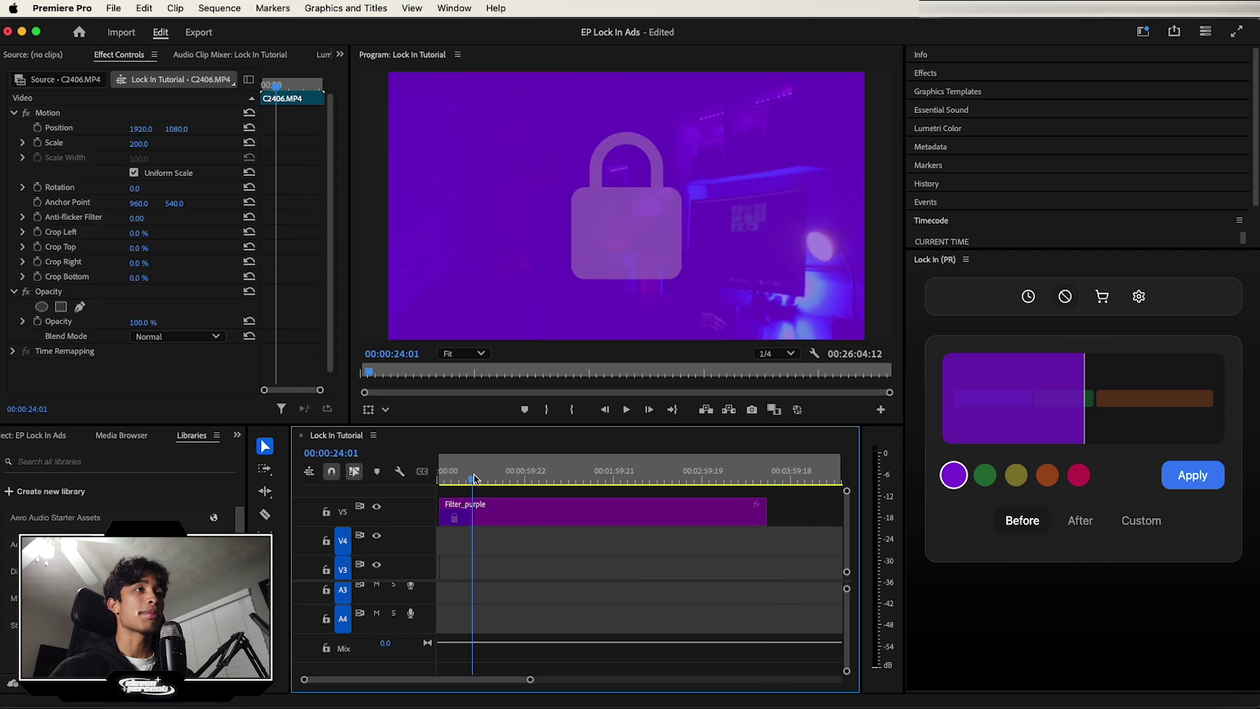
- Preview the filtered footage from 00:02:01 to 00:02:20, then park the playhead at 00:04:18:11
left_click(615, 469)
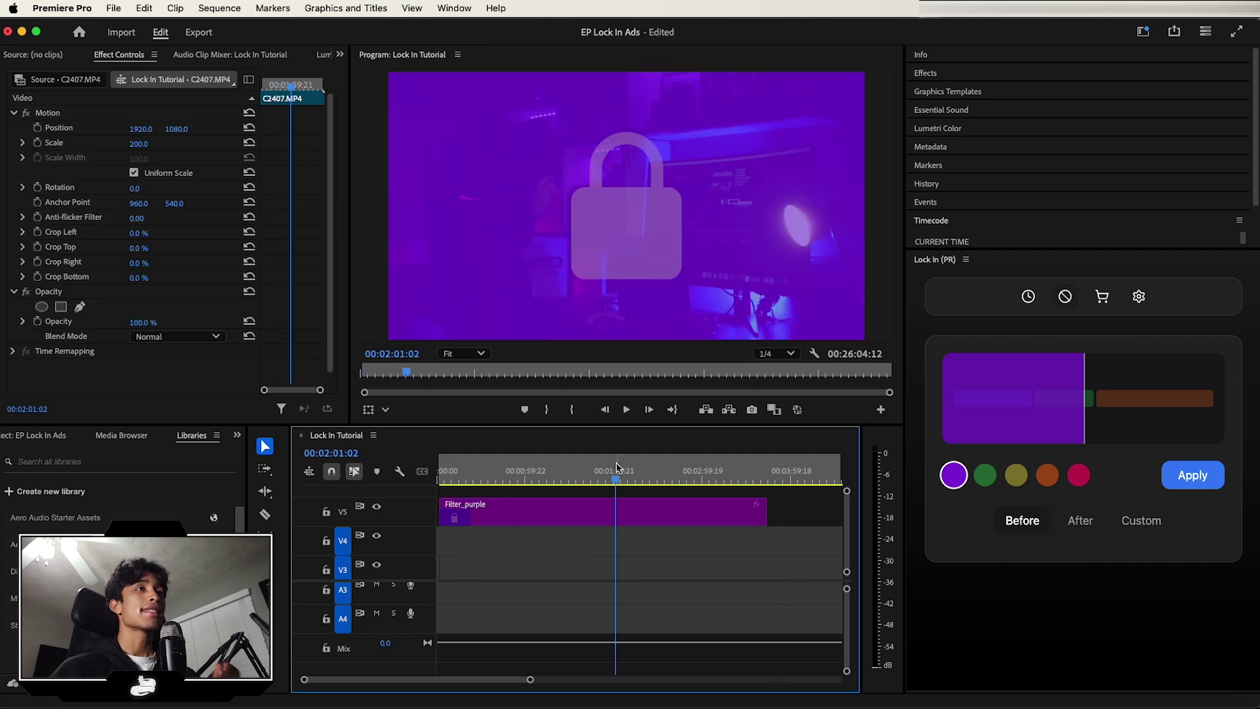
left_click_drag(620, 471, 648, 471)
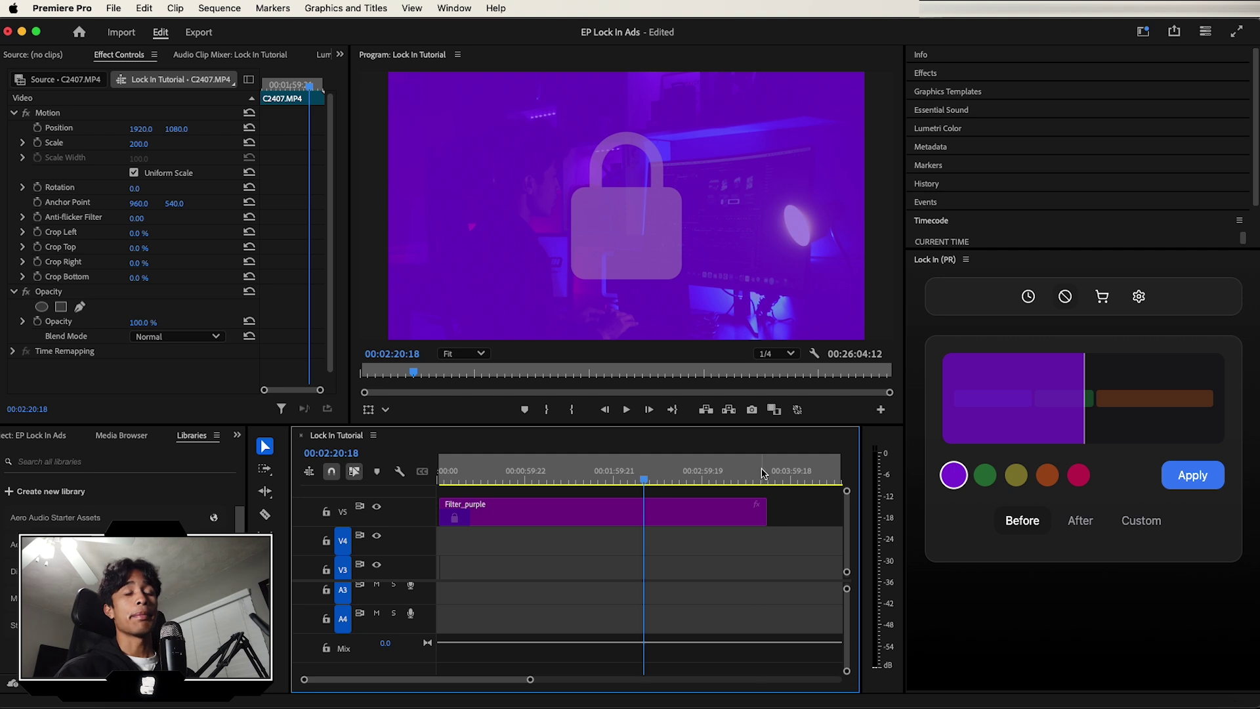
left_click(802, 483)
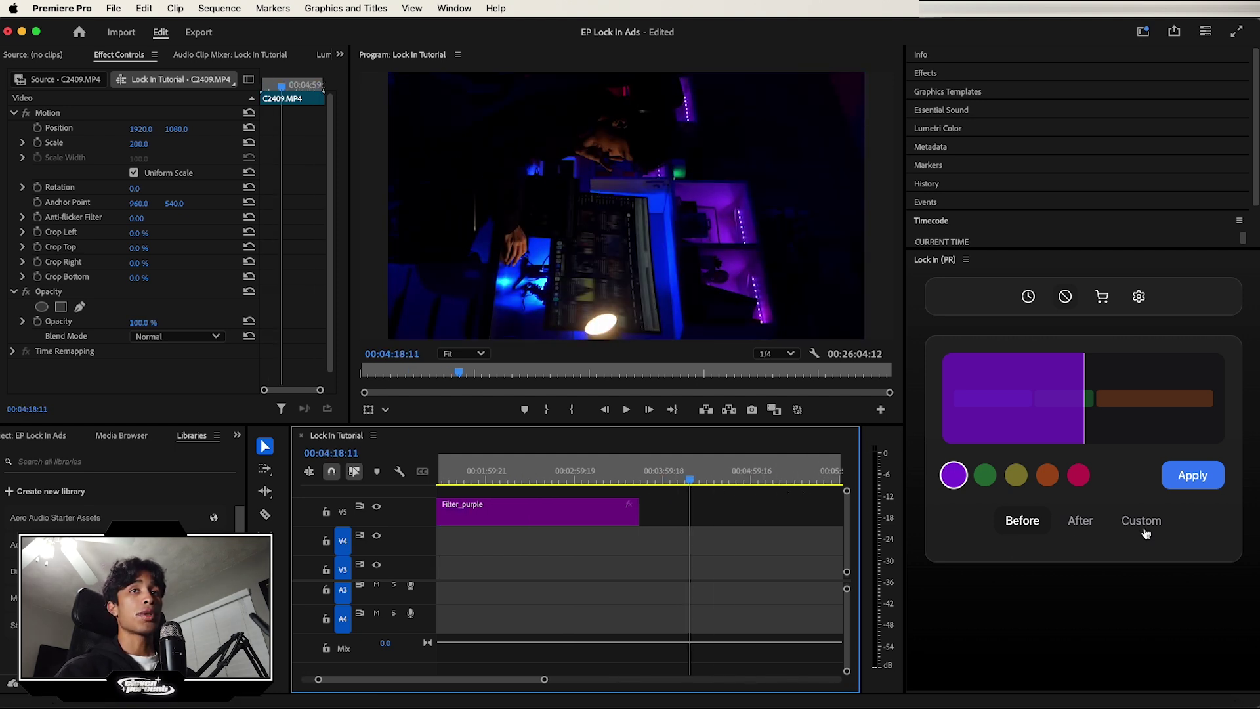
- Insert a Filter_purple layer after the playhead at 00:04:18:11 and stretch it over later footage
left_click(1081, 520)
left_click(1193, 475)
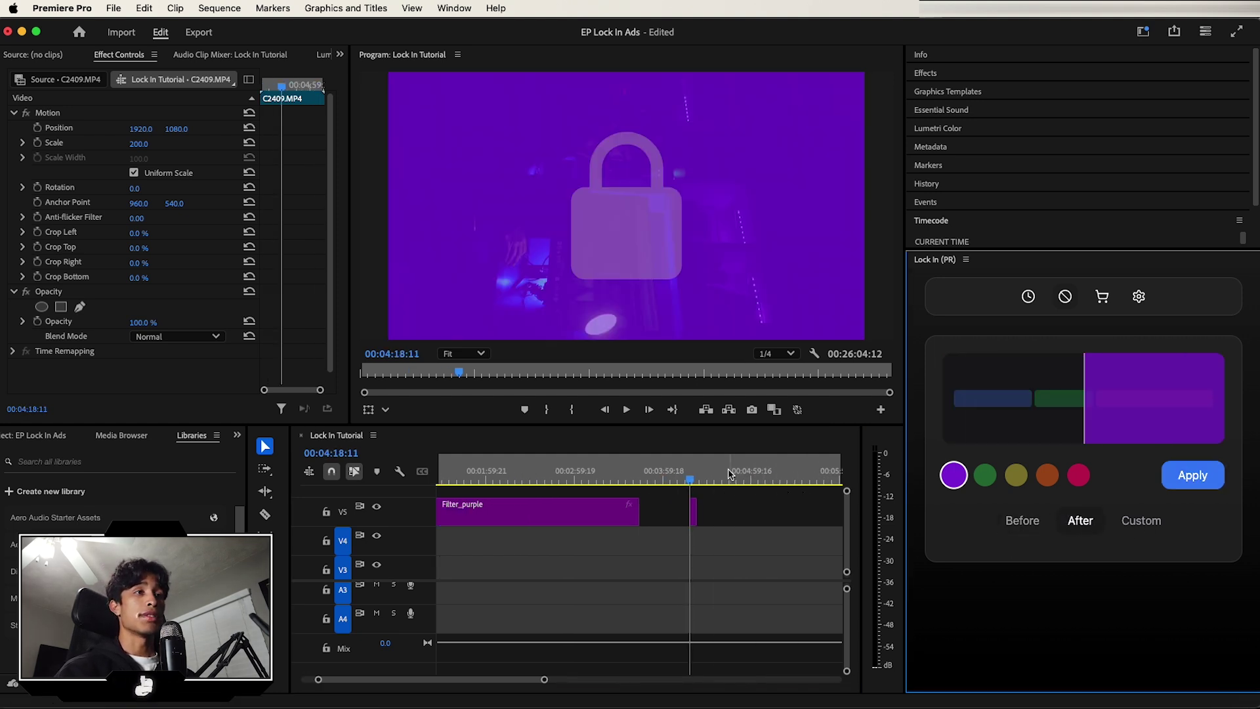
left_click_drag(693, 529, 804, 518)
left_click_drag(646, 483, 610, 480)
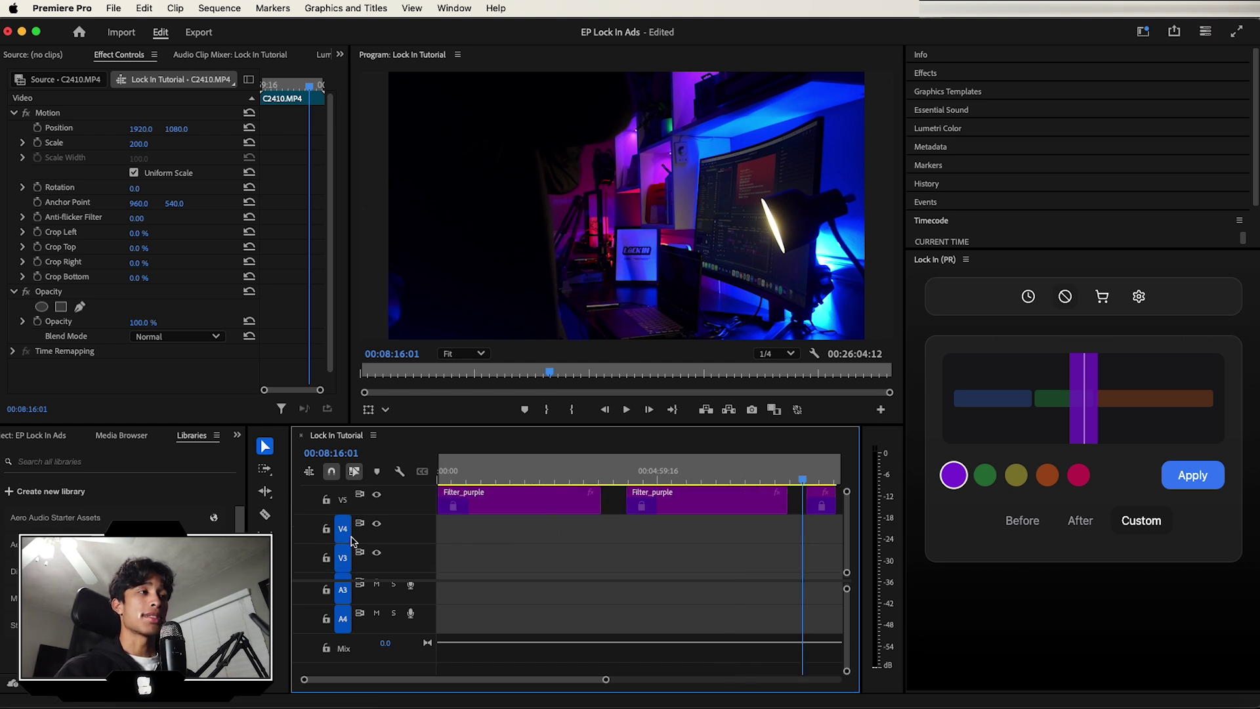
scroll(353, 541, "up", 2)
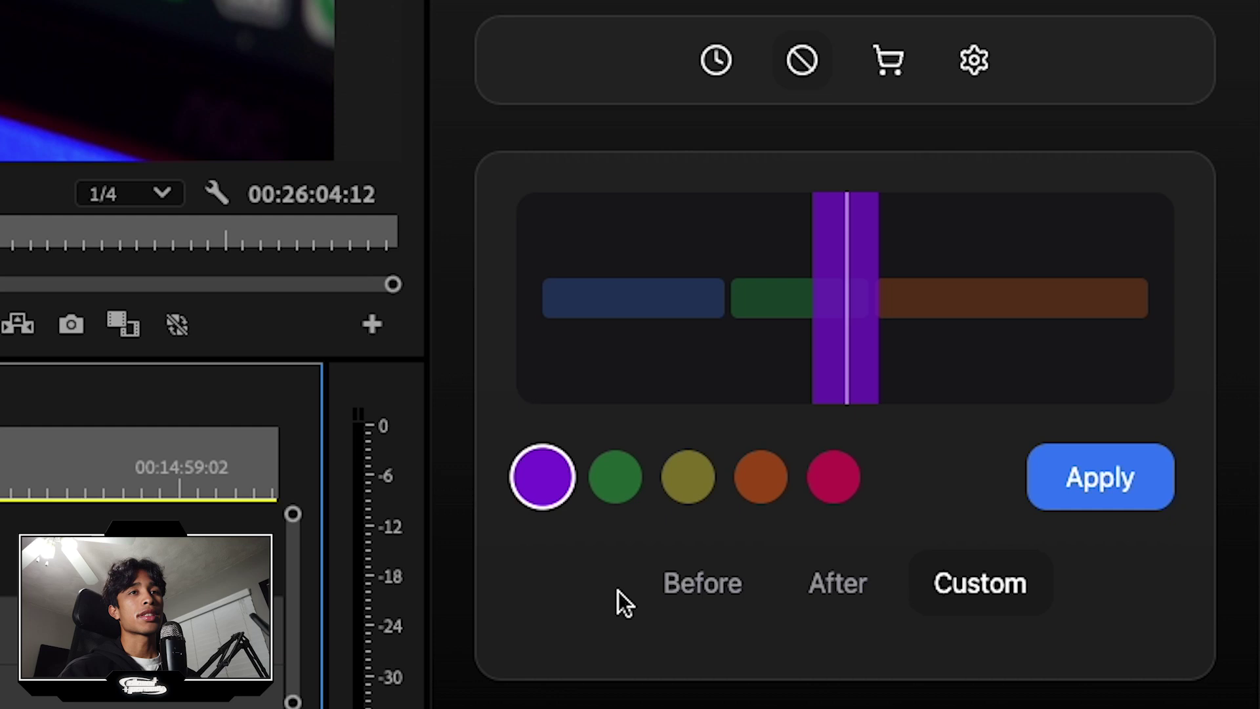
- Add a short purple filter before the playhead near 00:11:04 and zoom in to check it
left_click(672, 590)
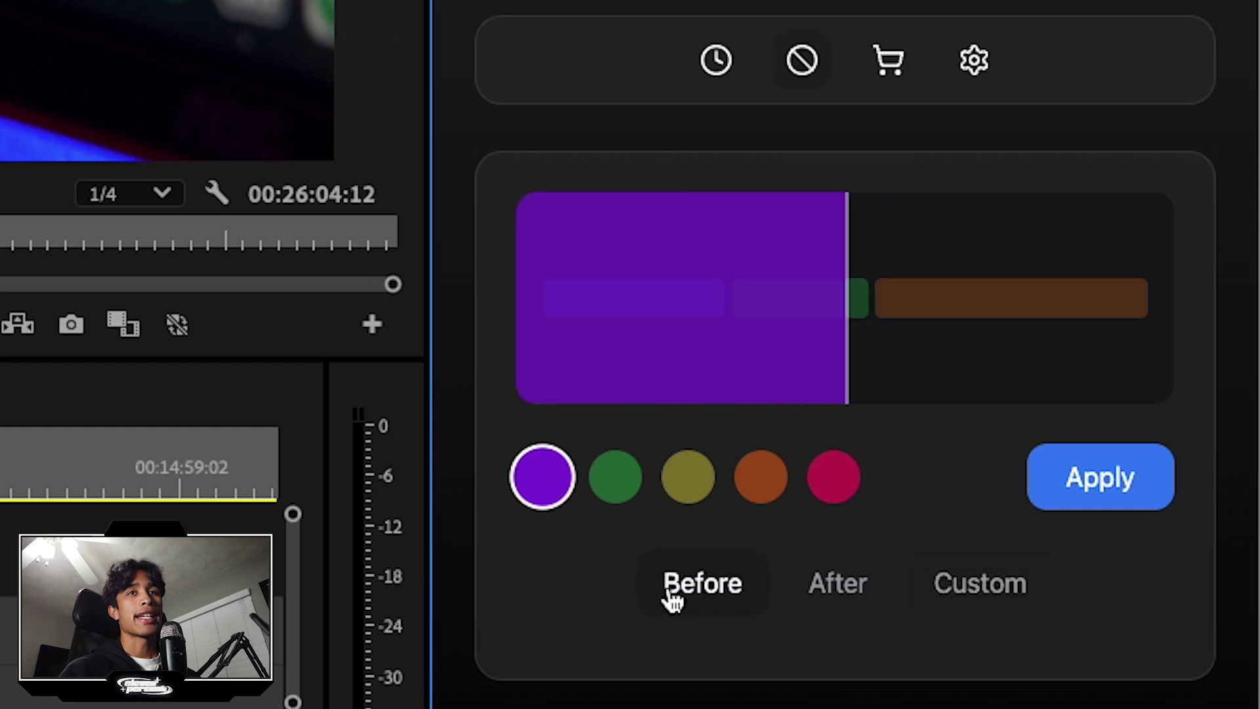
left_click(1105, 501)
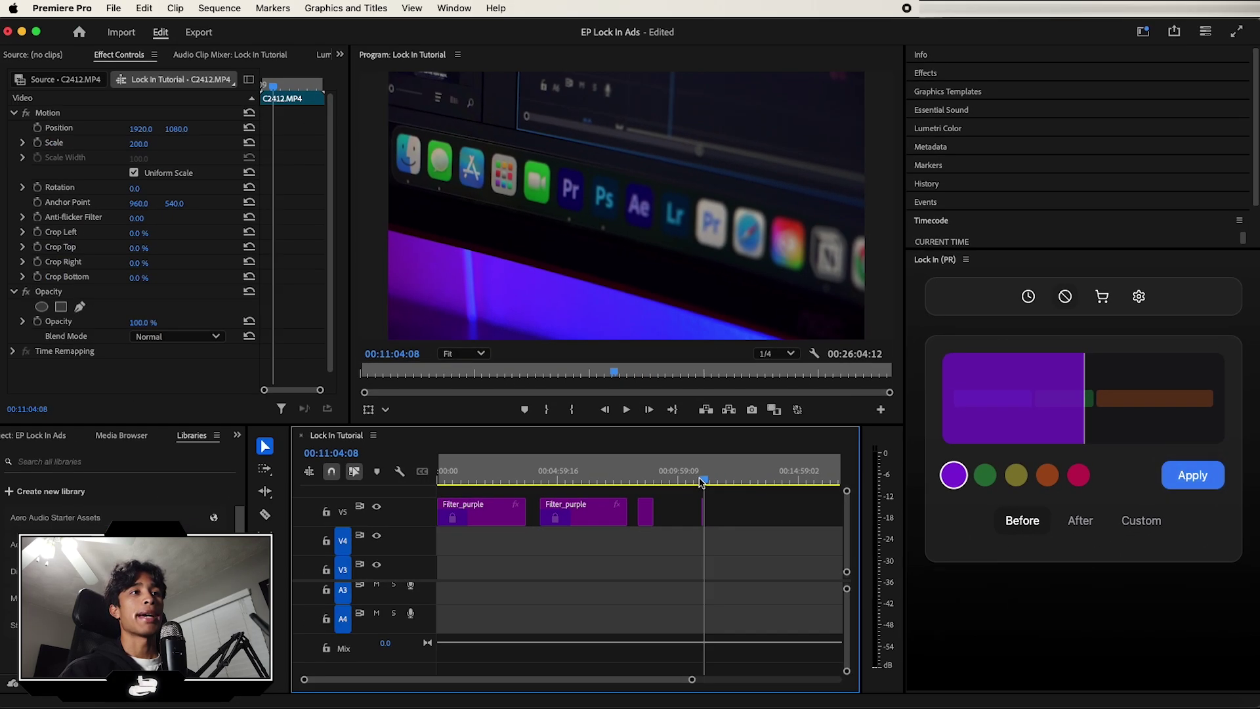
key("=")
left_click_drag(701, 481, 644, 478)
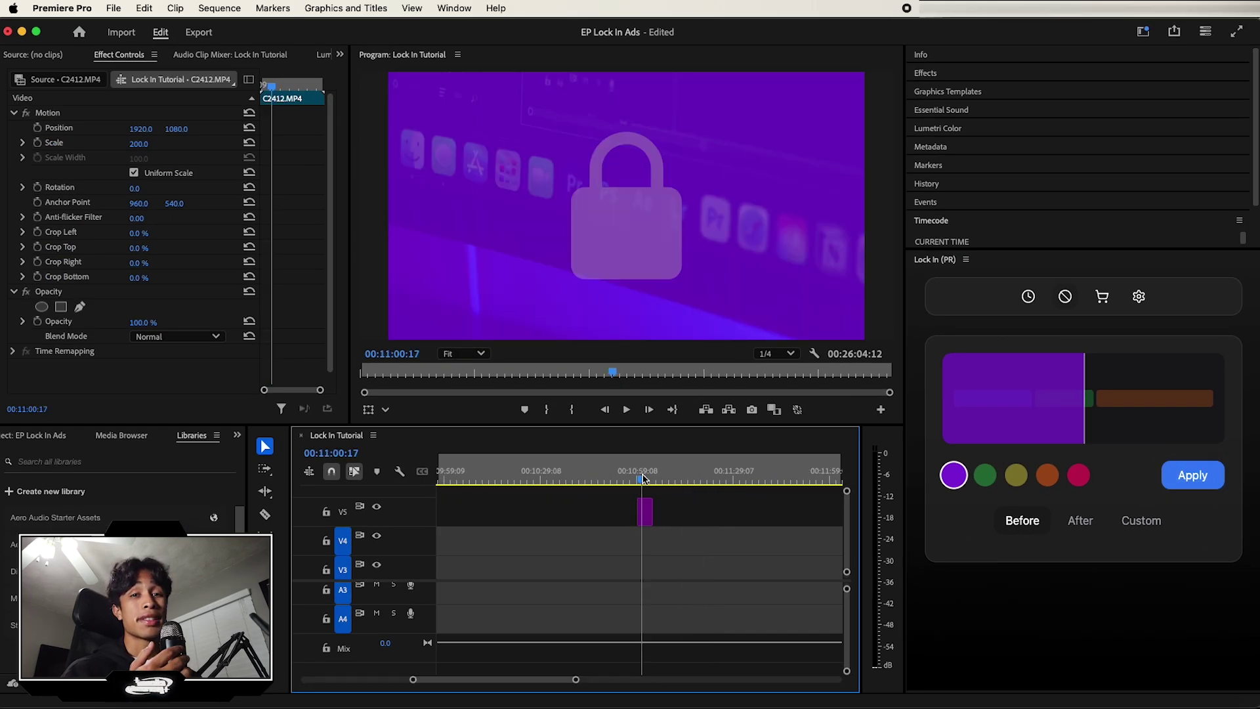